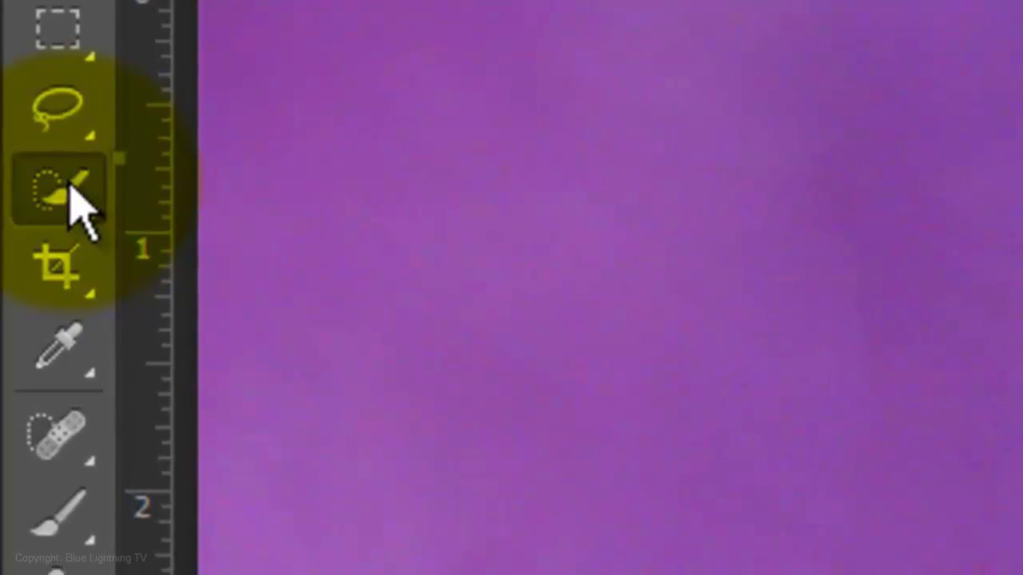
# - Use the Quick Selection Tool to select the guitarist and his bass from head to legs
pyautogui.rightClick(76, 203)
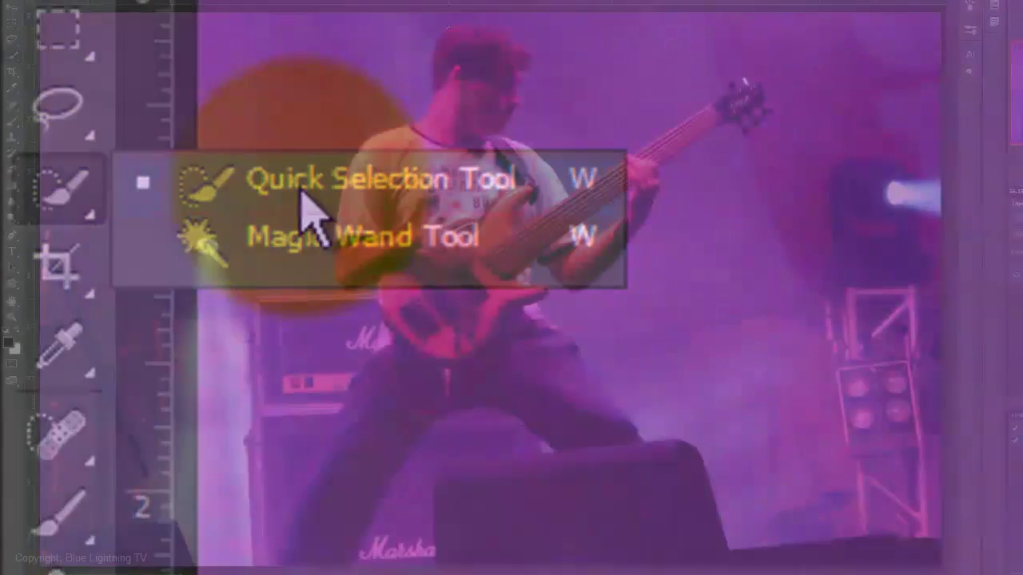
pyautogui.click(308, 196)
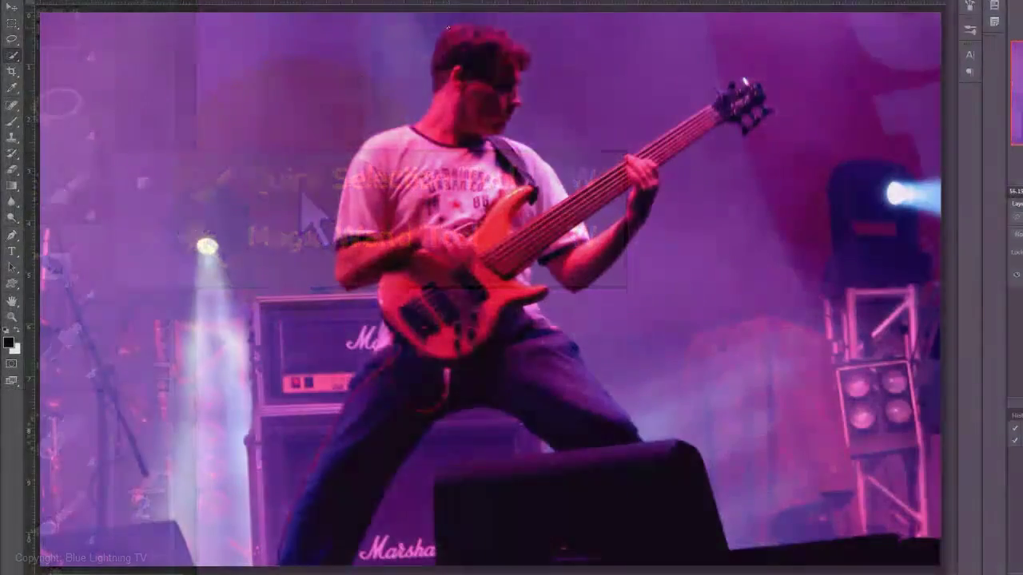
pyautogui.moveTo(479, 48)
pyautogui.mouseDown()
pyautogui.moveTo(515, 88)
pyautogui.moveTo(536, 158)
pyautogui.moveTo(406, 256)
pyautogui.mouseUp()
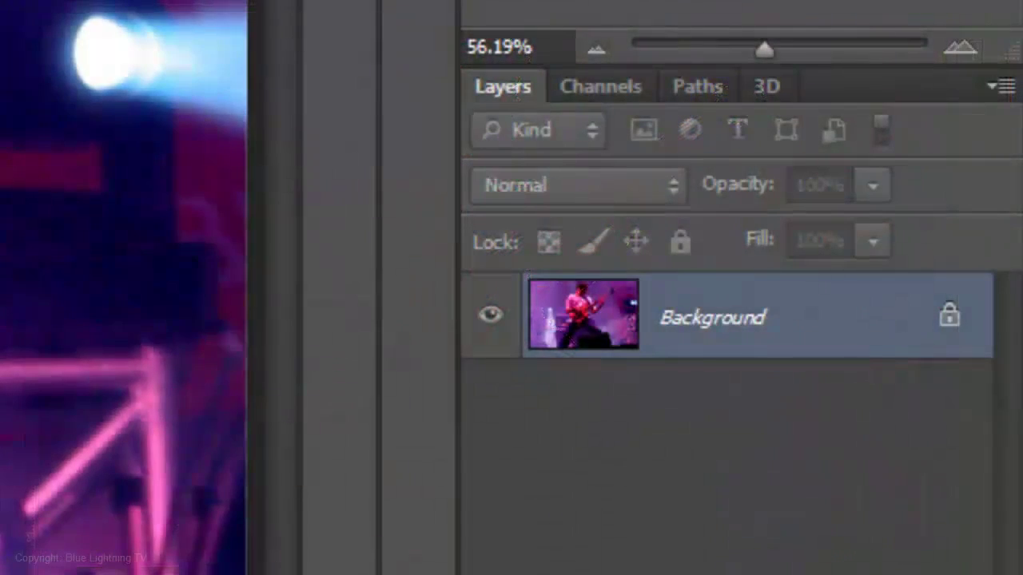
# - Copy the selected guitarist onto two new layers and name the top copy ORIGINAL
pyautogui.hotkey('ctrl', 'j')
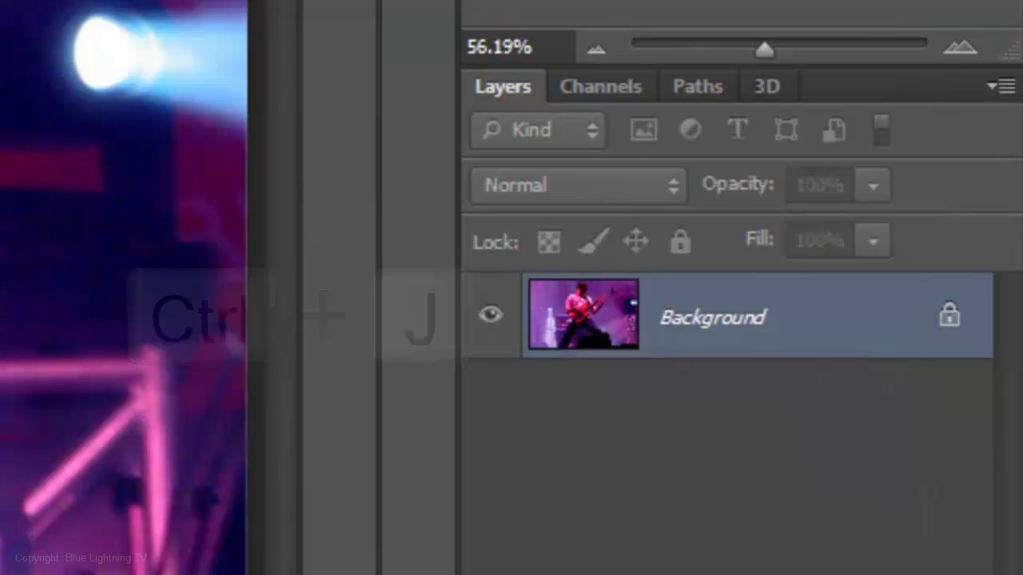
pyautogui.hotkey('ctrl', 'j')
pyautogui.hotkey('ctrl', 'j')
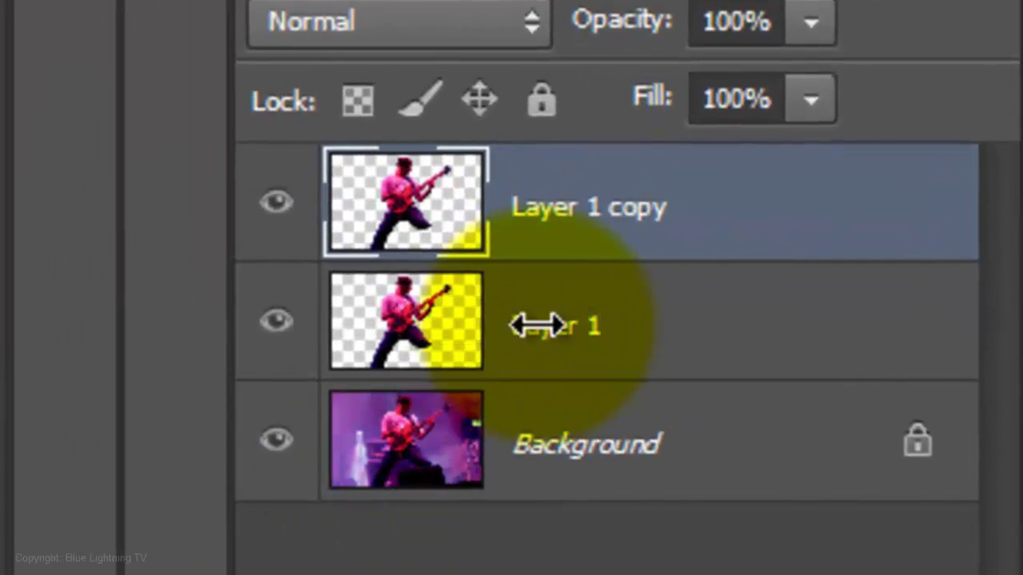
pyautogui.doubleClick(710, 340)
pyautogui.write('ORIGINAL')
pyautogui.press('Return')
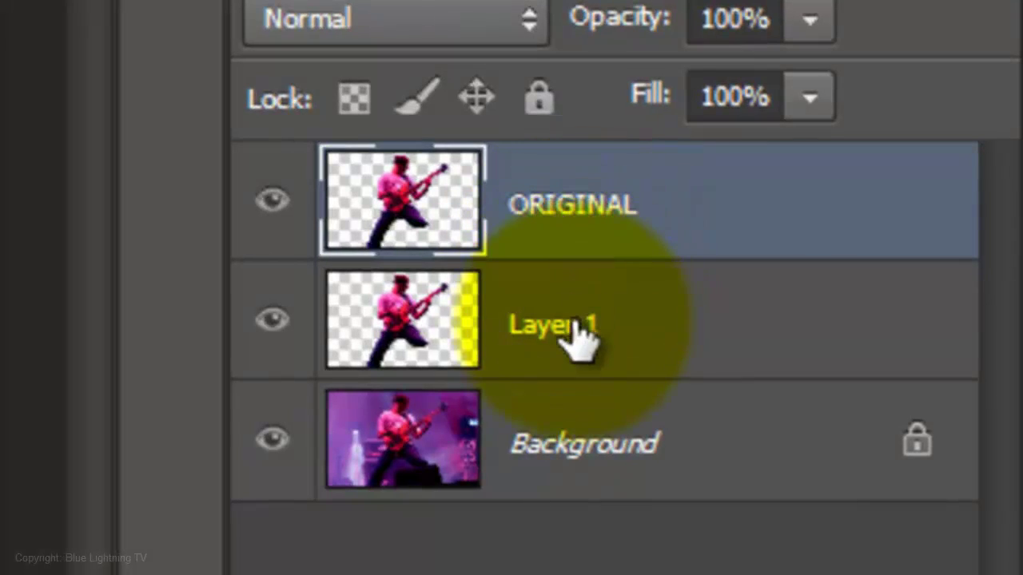
# - Rename Layer 1 to LIQUIFY, hide it, and select the Background layer
pyautogui.click(571, 336)
pyautogui.doubleClick(569, 329)
pyautogui.write('LIQUIFY')
pyautogui.press('Return')
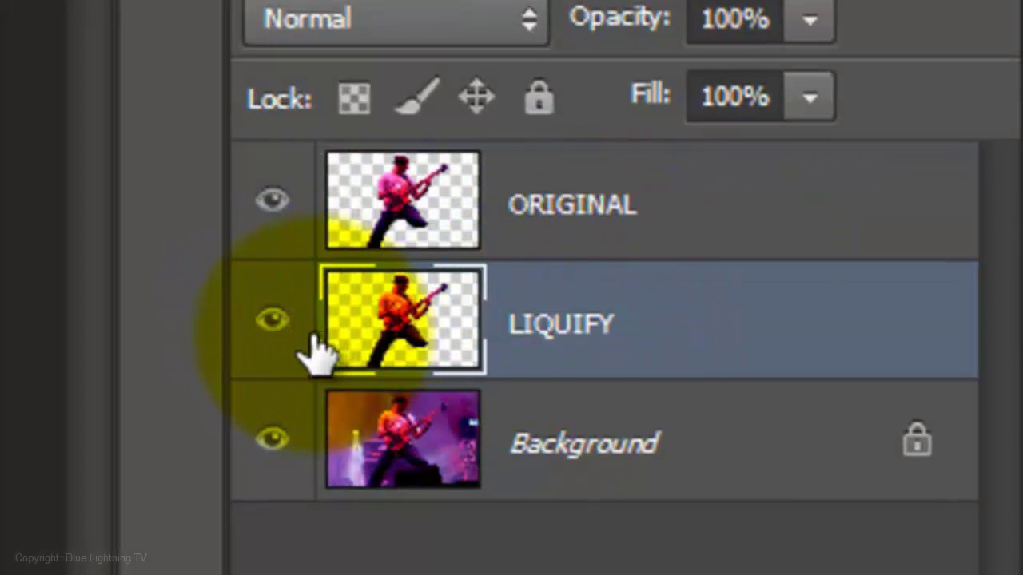
pyautogui.click(274, 323)
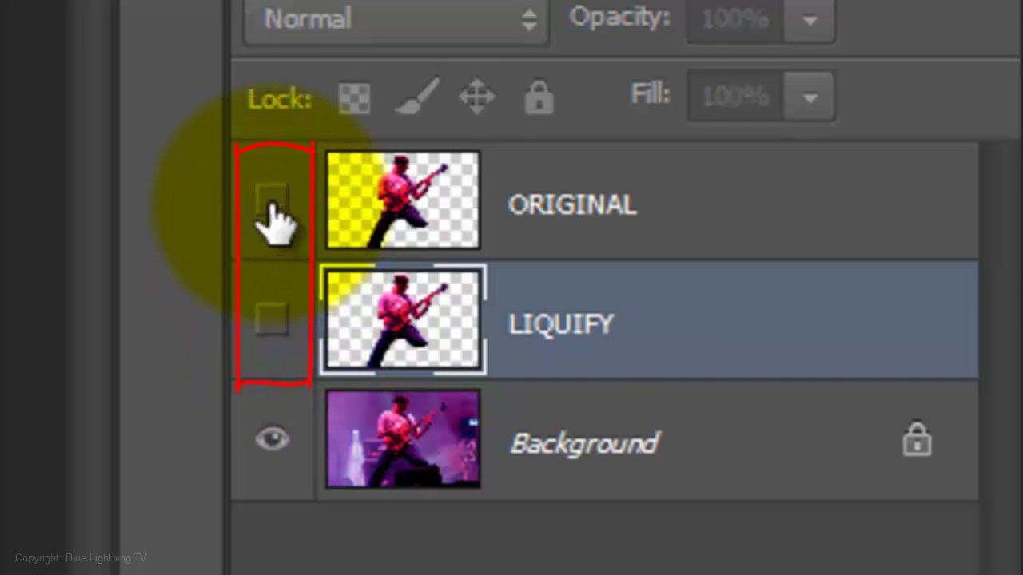
pyautogui.click(411, 451)
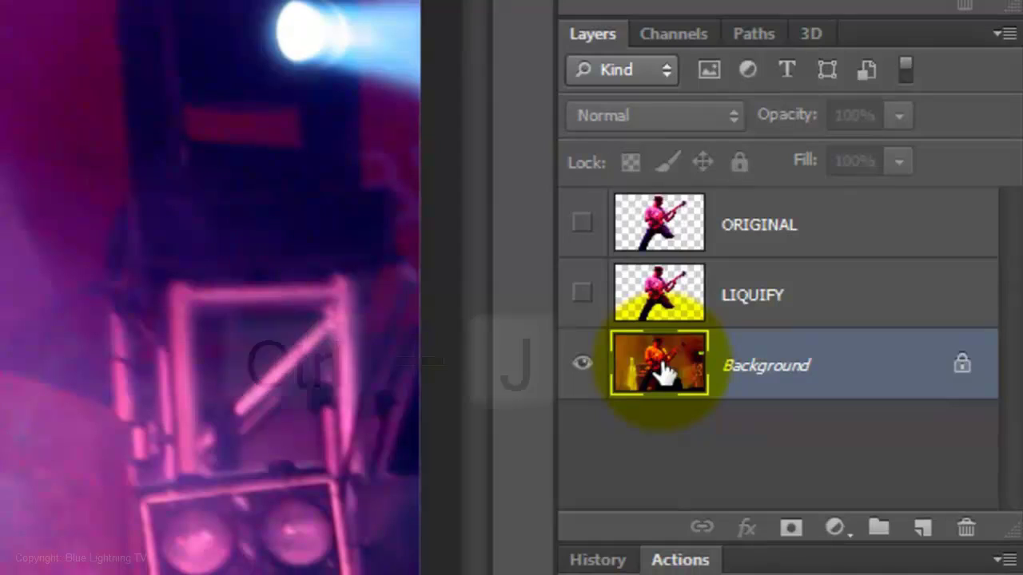
# - Duplicate the Background, load the LIQUIFY outline as a selection, and expand it by 20 pixels
pyautogui.hotkey('ctrl', 'j')
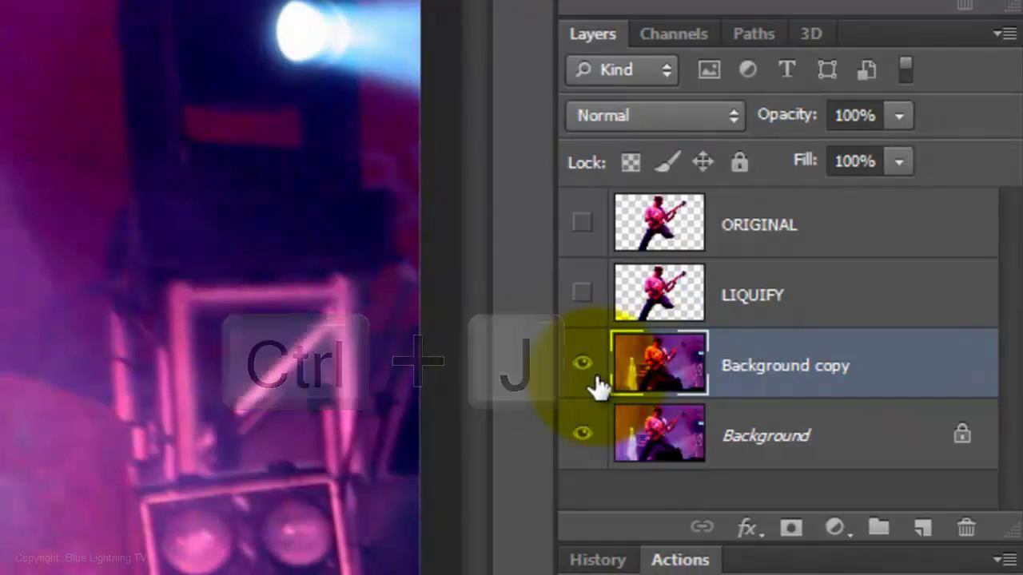
pyautogui.keyDown('ctrl'); pyautogui.click(654, 287); pyautogui.keyUp('ctrl')
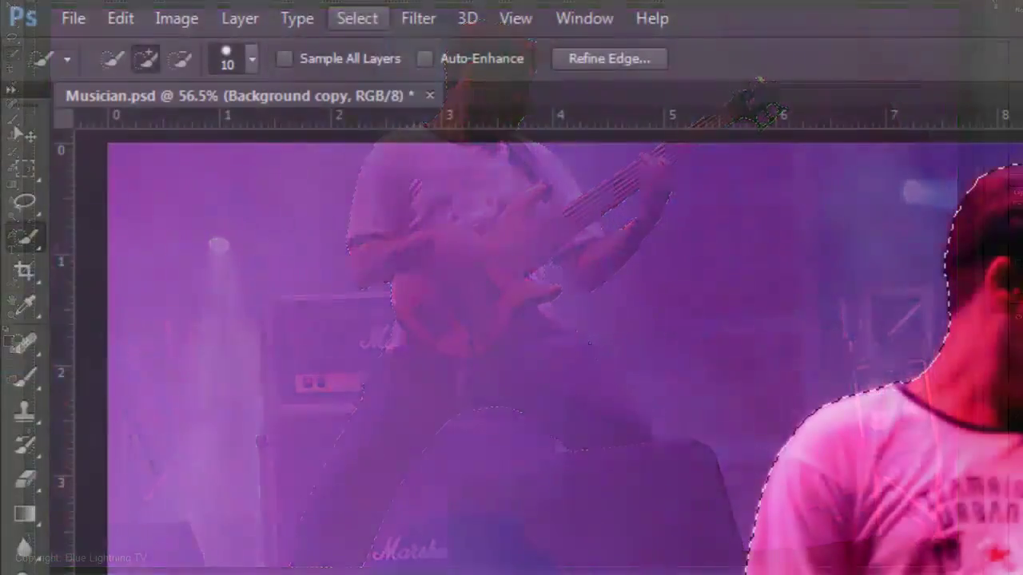
pyautogui.click(352, 19)
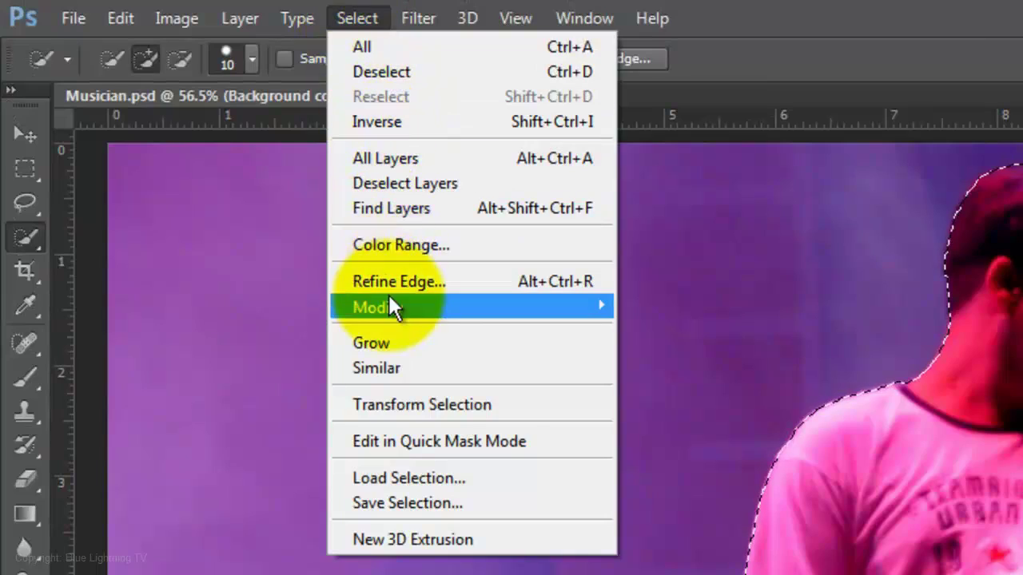
pyautogui.moveTo(388, 306)
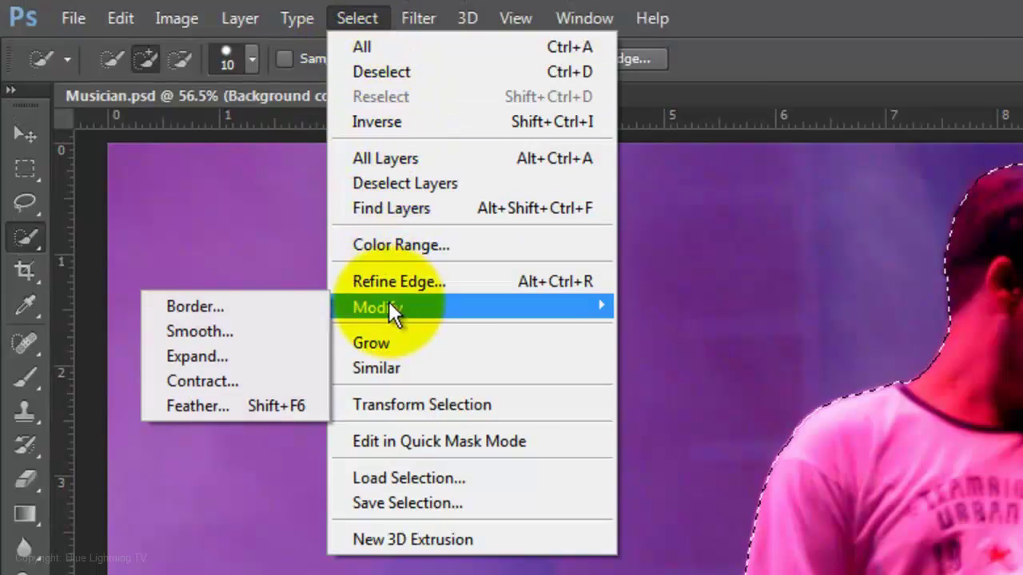
pyautogui.click(233, 354)
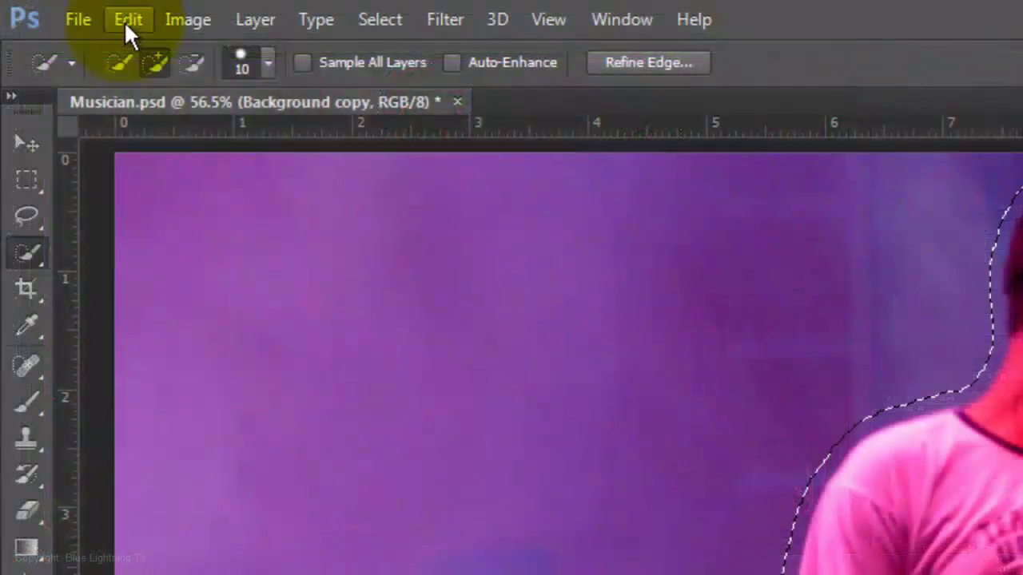
# - Content-Aware Fill the guitarist's area at 100% opacity on the Background copy, then deselect
pyautogui.click(46, 7)
pyautogui.click(164, 415)
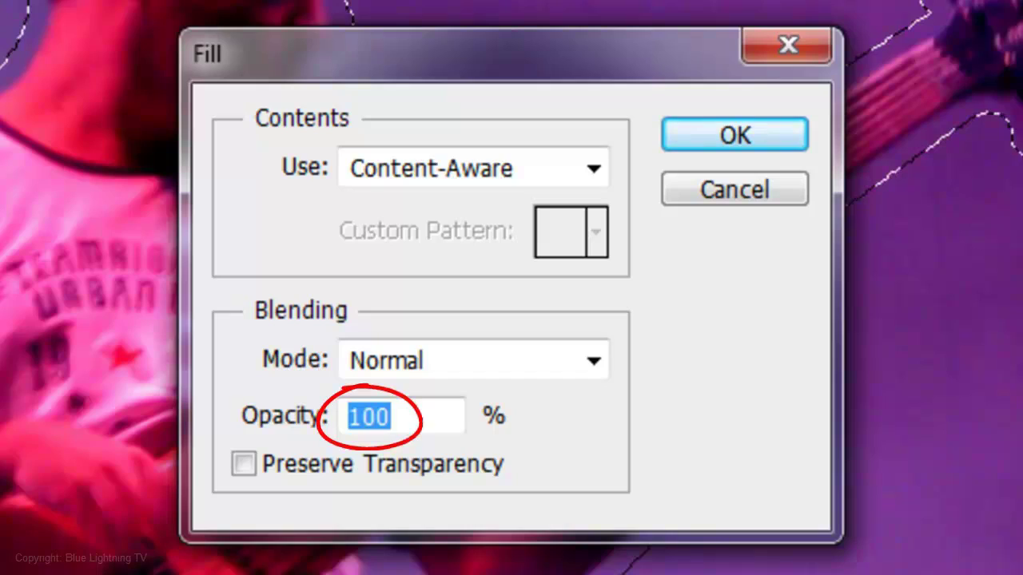
pyautogui.click(708, 137)
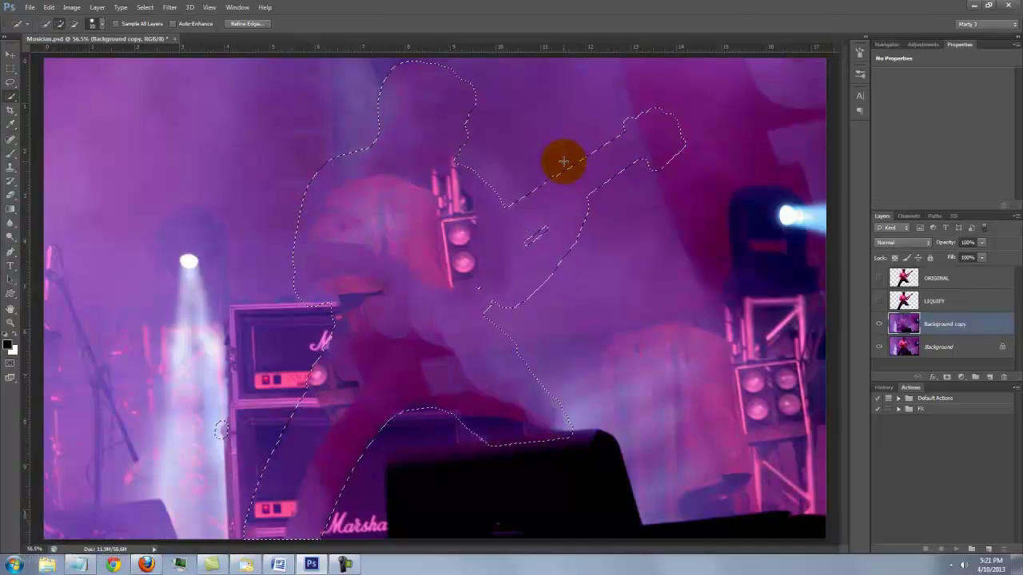
pyautogui.hotkey('ctrl', 'd')
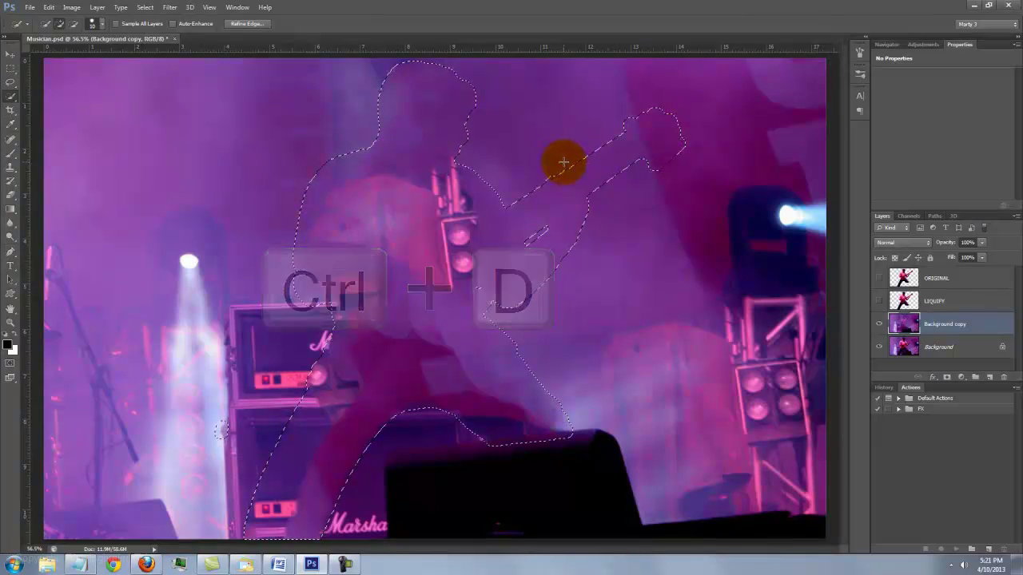
pyautogui.hotkey('ctrl', 'd')
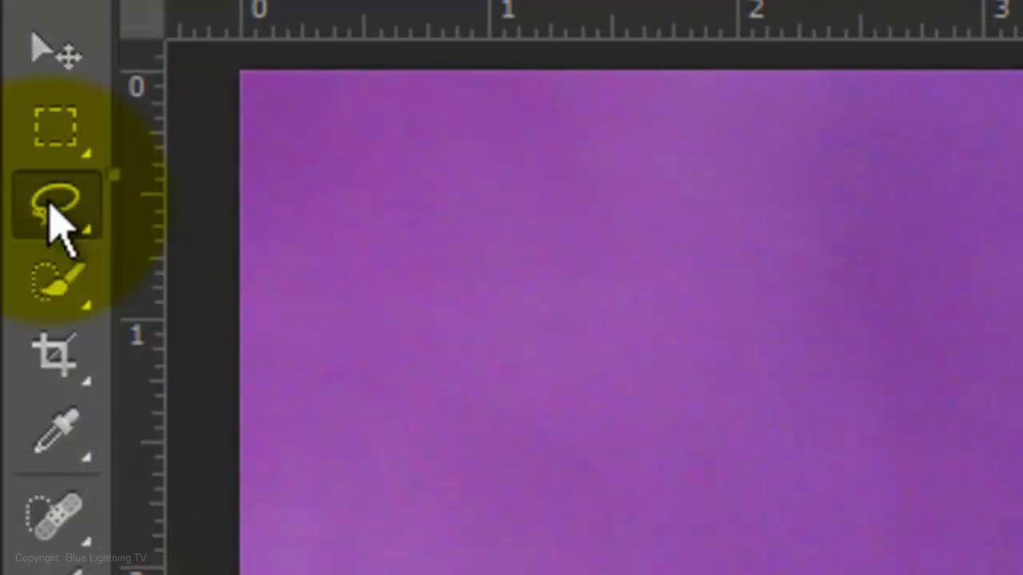
# - Lasso the hanging stage light and Content-Aware Fill it away
pyautogui.click(11, 81)
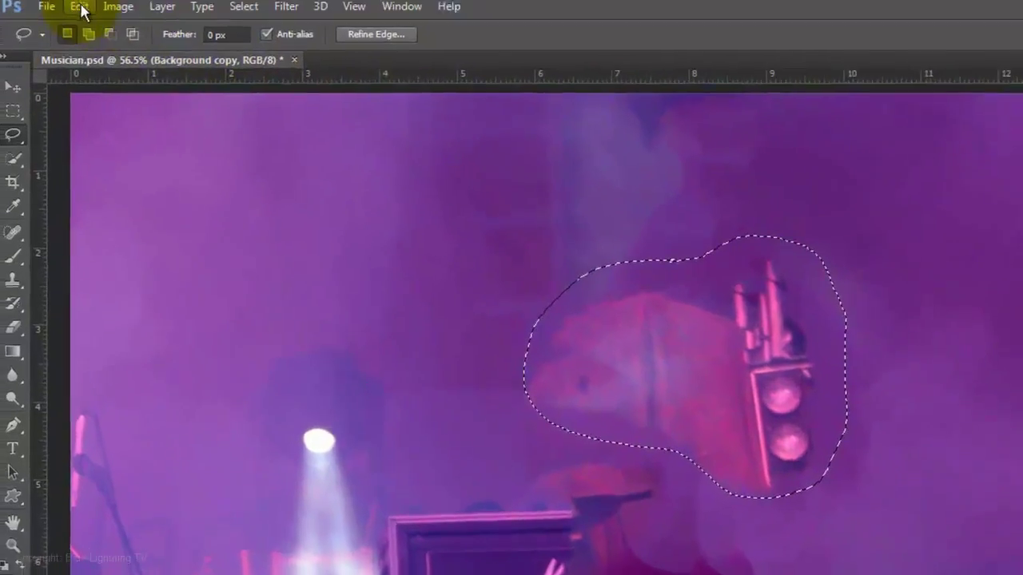
pyautogui.click(85, 13)
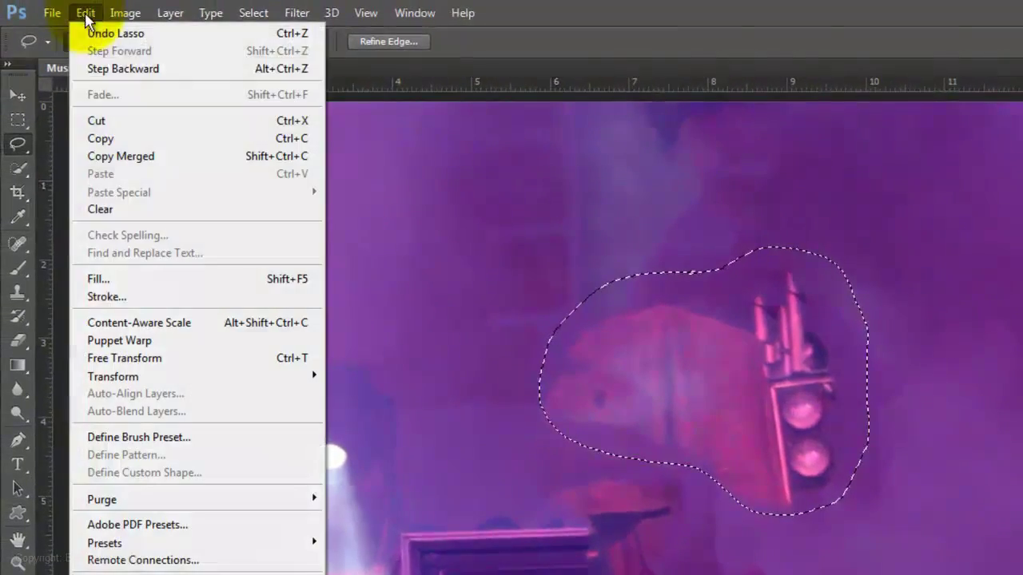
pyautogui.click(119, 283)
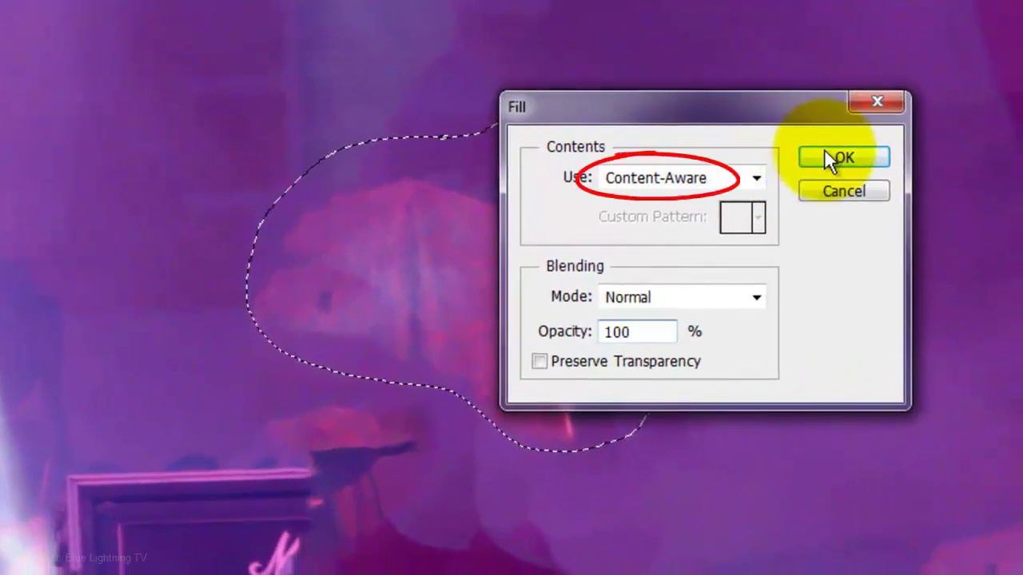
pyautogui.click(826, 152)
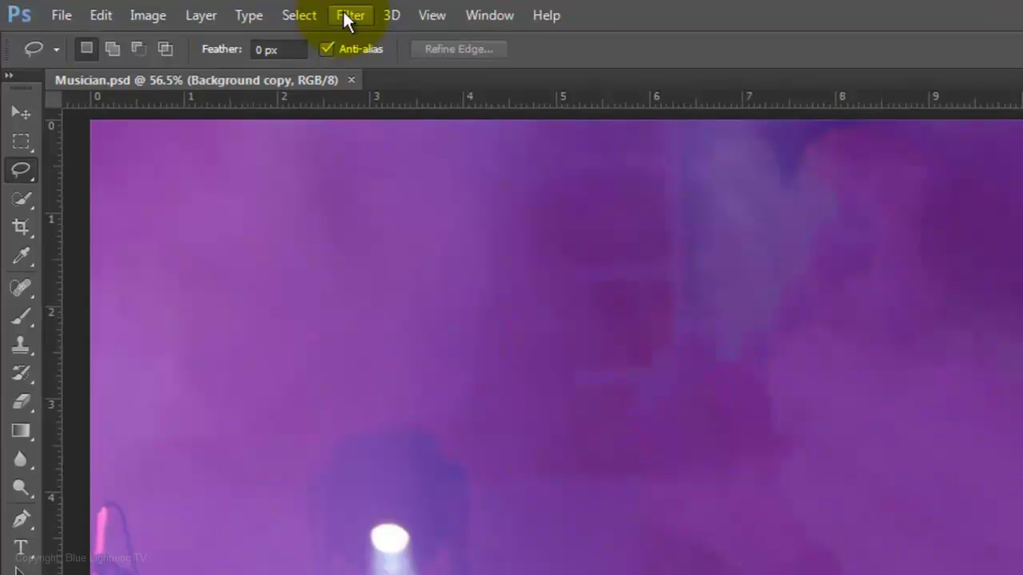
# - Apply a Radial Blur to the Background copy: Amount 20, Zoom method, Best quality
pyautogui.click(169, 8)
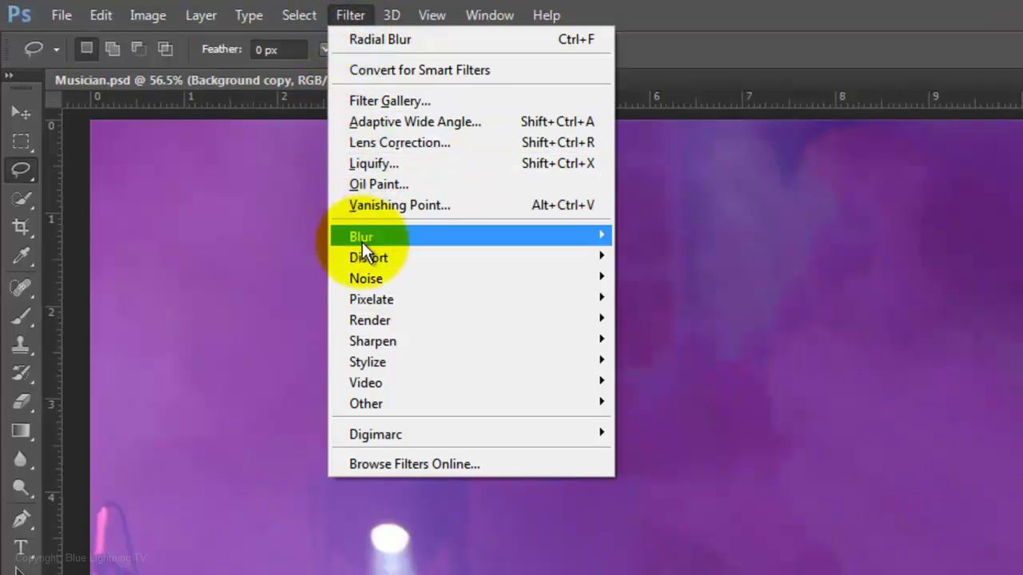
pyautogui.moveTo(335, 239)
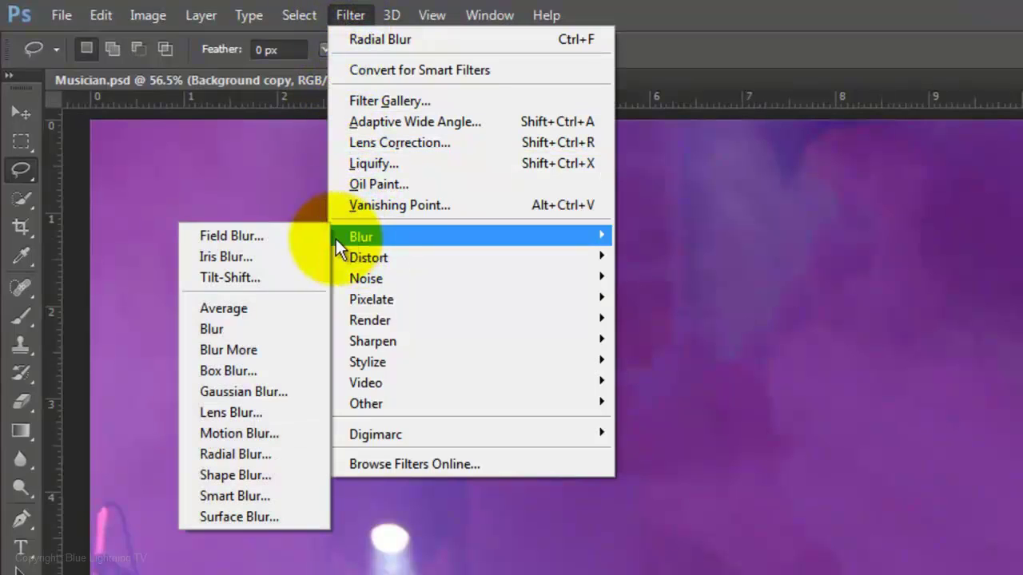
pyautogui.click(239, 457)
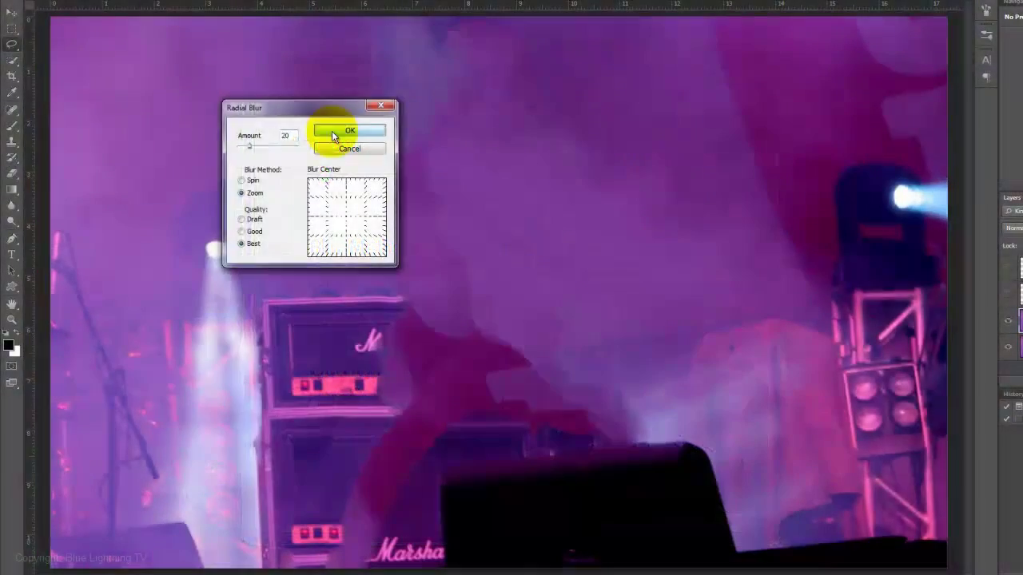
pyautogui.click(331, 131)
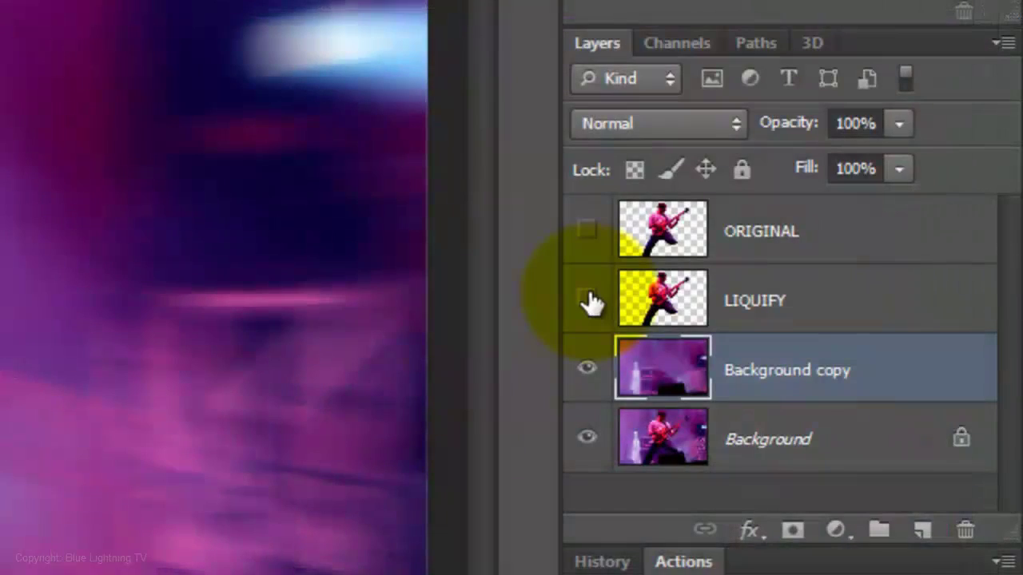
# - In Liquify on the LIQUIFY layer, use a 700 brush to bloat the shoulder and torso and push the guitar head up
pyautogui.click(678, 300)
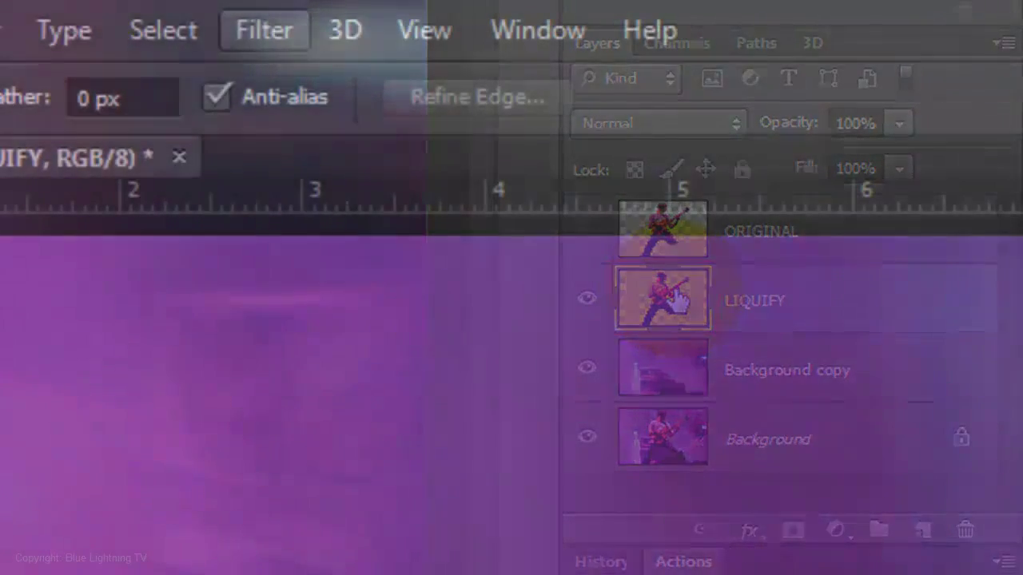
pyautogui.click(260, 29)
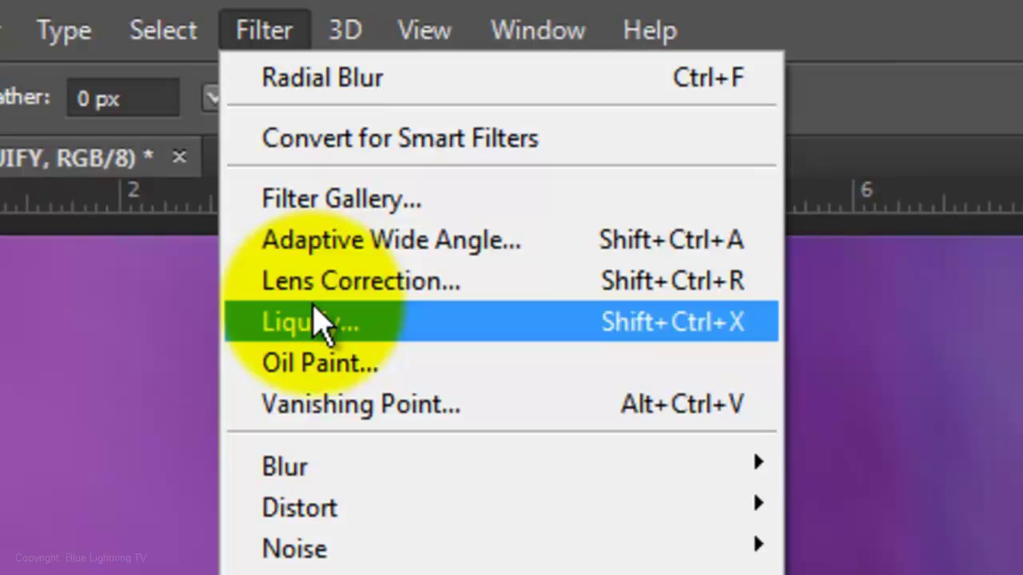
pyautogui.click(317, 322)
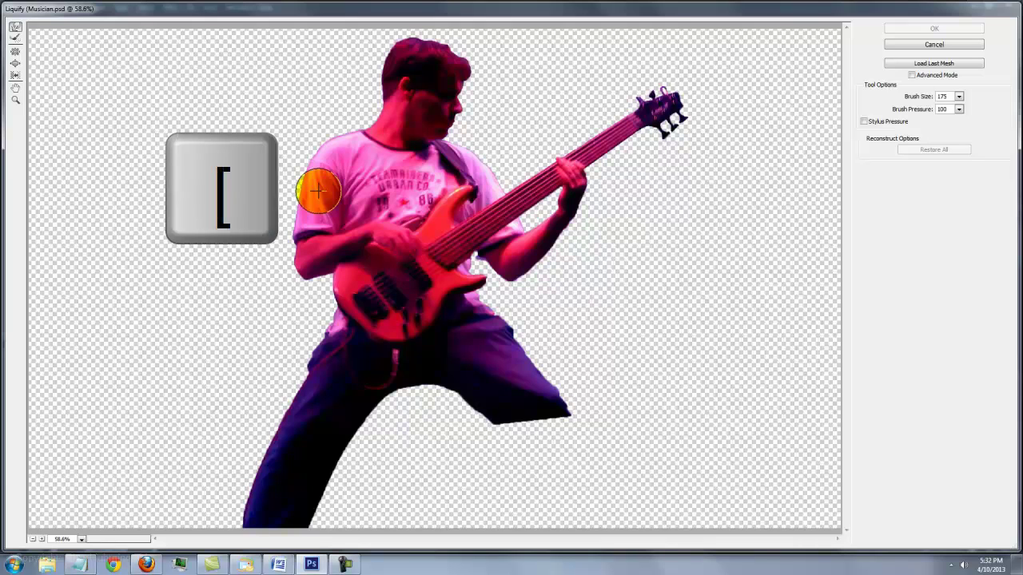
pyautogui.press(']')
pyautogui.press(']')
pyautogui.press(']')
pyautogui.press(']')
pyautogui.press(']')
pyautogui.press(']')
pyautogui.press(']')
pyautogui.moveTo(296, 177)
pyautogui.mouseDown()
pyautogui.moveTo(318, 147)
pyautogui.moveTo(316, 190)
pyautogui.moveTo(286, 232)
pyautogui.moveTo(280, 167)
pyautogui.moveTo(321, 120)
pyautogui.moveTo(315, 174)
pyautogui.mouseUp()
pyautogui.moveTo(670, 106); pyautogui.dragTo(685, 86)
# - With smaller brushes, stretch the guitar neck into waves and push the fretting hand and torso outward
pyautogui.press('[')
pyautogui.press('[')
pyautogui.press('[')
pyautogui.press('[')
pyautogui.press('[')
pyautogui.press('[')
pyautogui.press('[')
pyautogui.moveTo(599, 166); pyautogui.dragTo(657, 120)
pyautogui.moveTo(688, 90); pyautogui.dragTo(582, 137)
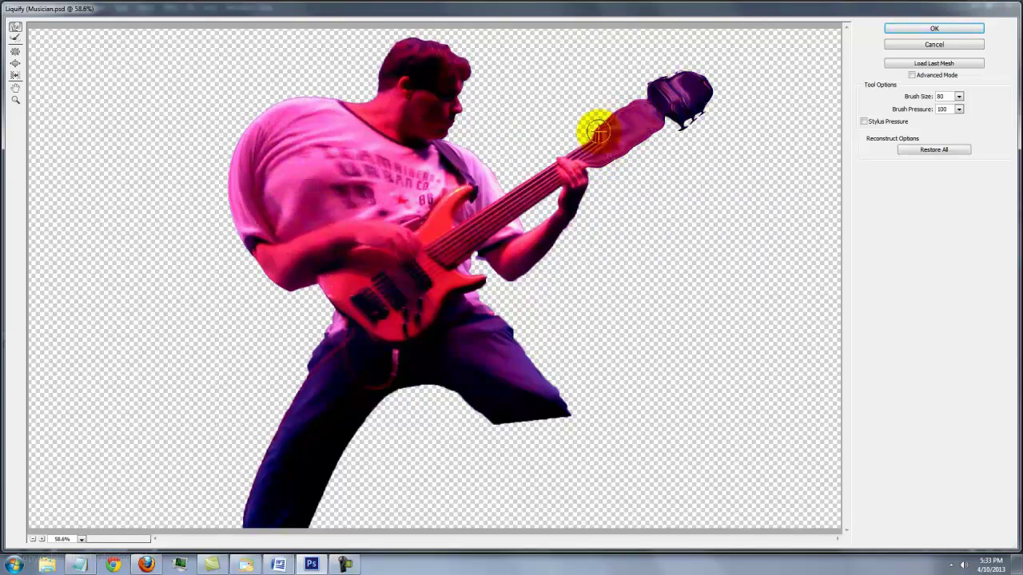
pyautogui.press(']')
pyautogui.moveTo(582, 208)
pyautogui.mouseDown()
pyautogui.moveTo(568, 242)
pyautogui.moveTo(520, 281)
pyautogui.mouseUp()
pyautogui.moveTo(537, 225)
pyautogui.mouseDown()
pyautogui.moveTo(525, 167)
pyautogui.moveTo(545, 166)
pyautogui.moveTo(514, 192)
pyautogui.moveTo(536, 218)
pyautogui.mouseUp()
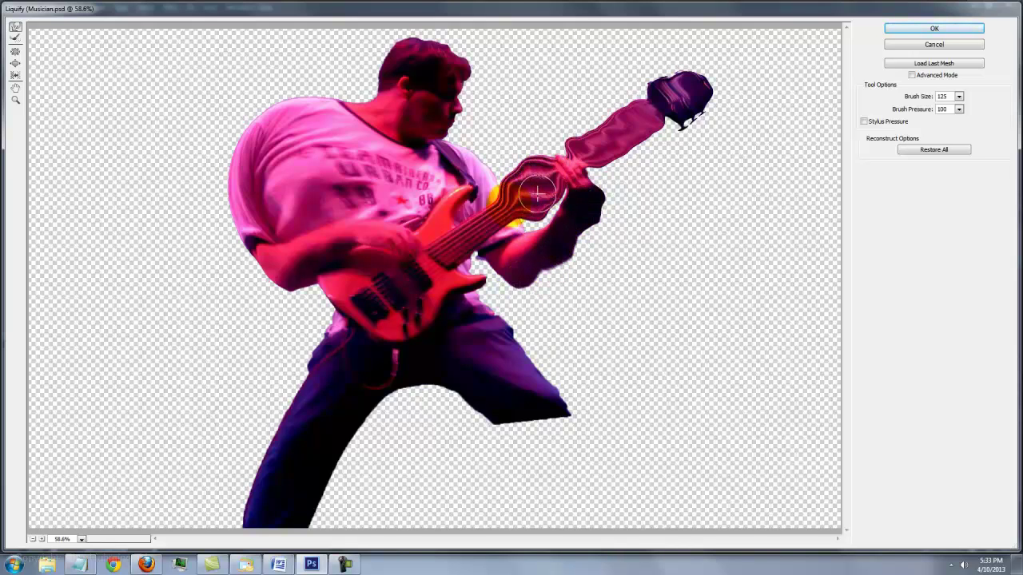
pyautogui.moveTo(327, 285)
pyautogui.mouseDown()
pyautogui.moveTo(347, 313)
pyautogui.moveTo(324, 343)
pyautogui.moveTo(263, 303)
pyautogui.moveTo(272, 240)
pyautogui.mouseUp()
pyautogui.press(']')
# - Apply the Liquify, give LIQUIFY an inverted black mask, and show ORIGINAL with a white mask
pyautogui.click(920, 31)
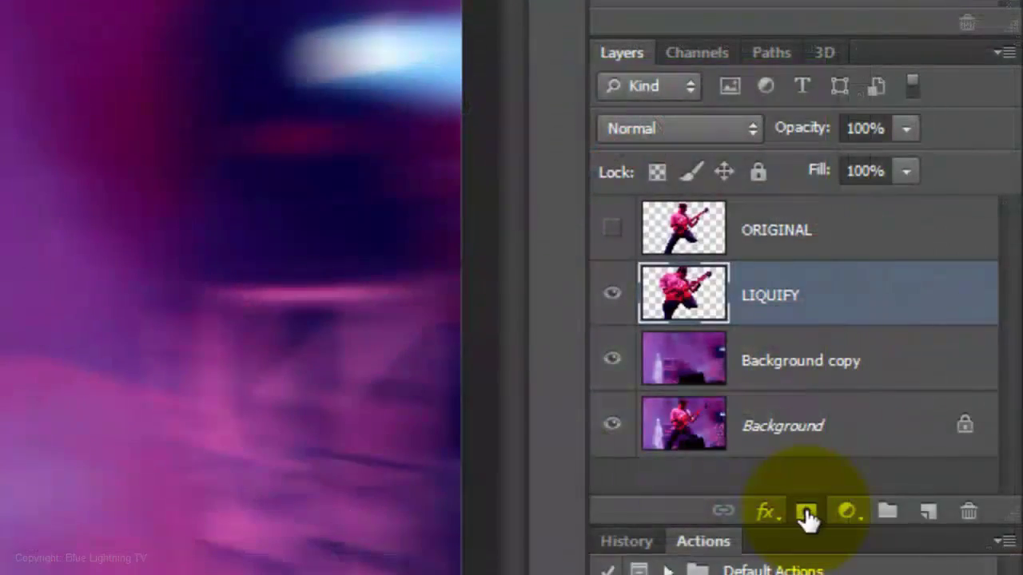
pyautogui.click(807, 513)
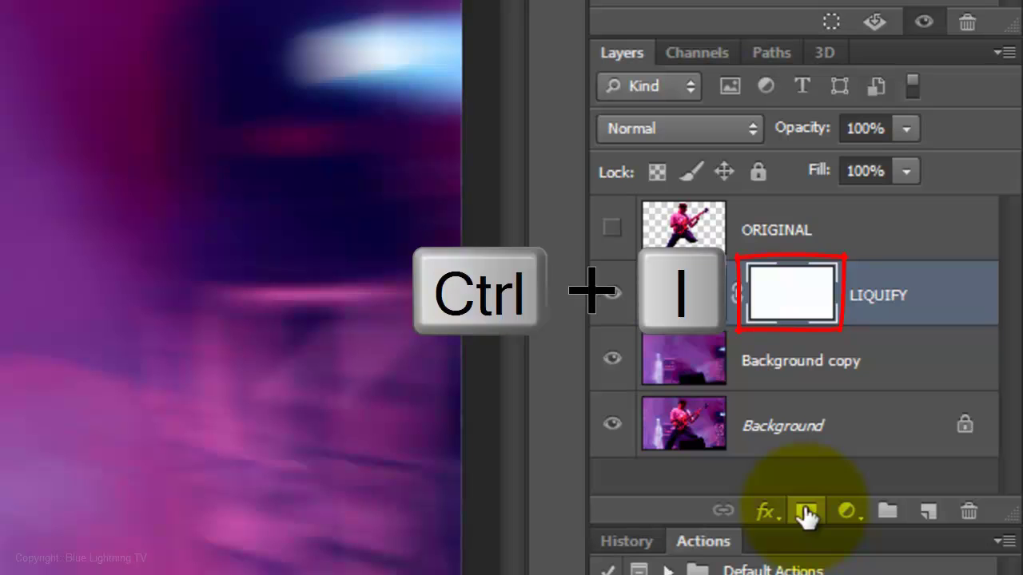
pyautogui.hotkey('ctrl', 'i')
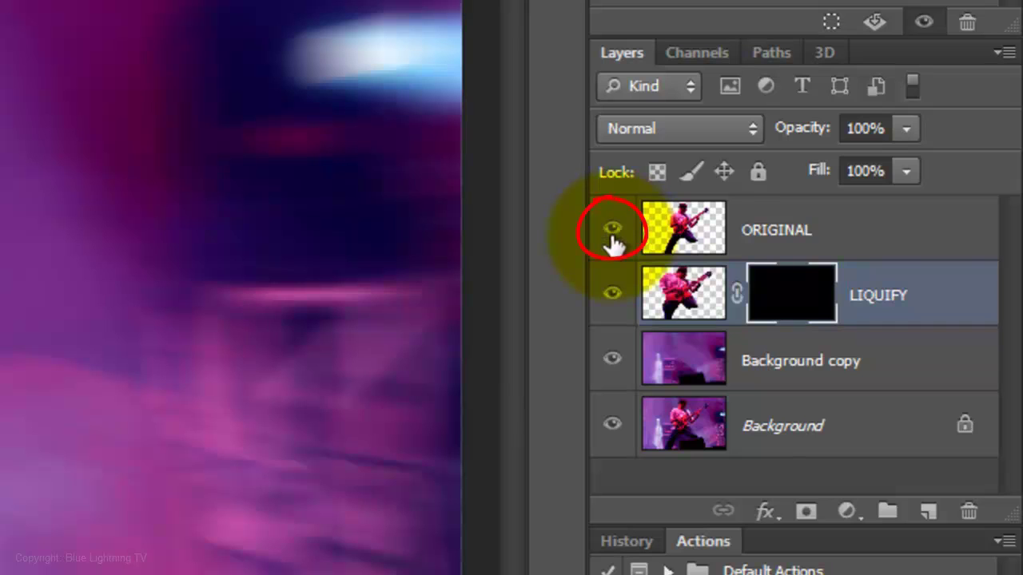
pyautogui.click(675, 230)
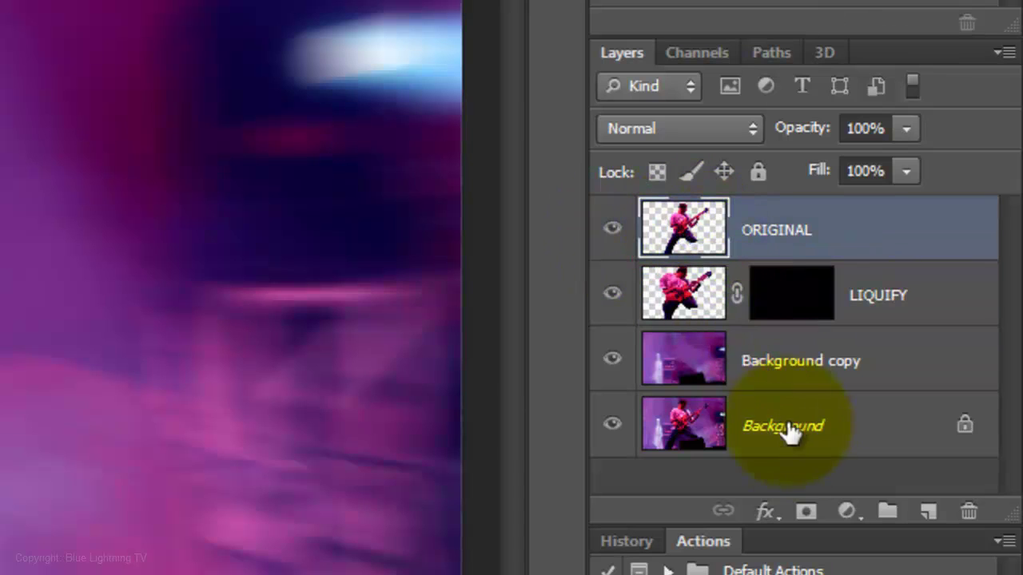
pyautogui.click(807, 515)
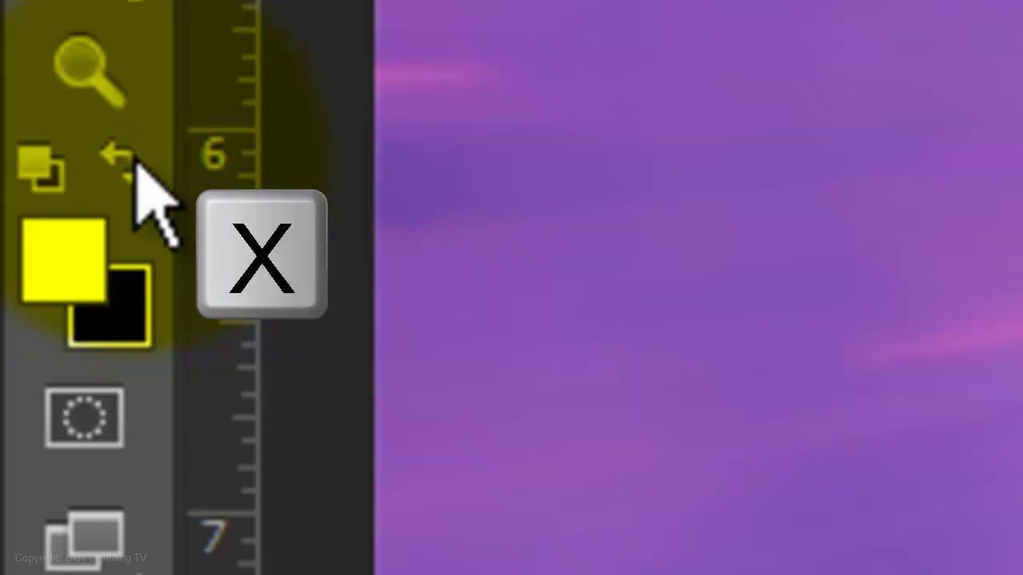
# - Make black the foreground colour, choose the Brush Tool, and replace the brushes with the Splatter 2 set
pyautogui.press('x')
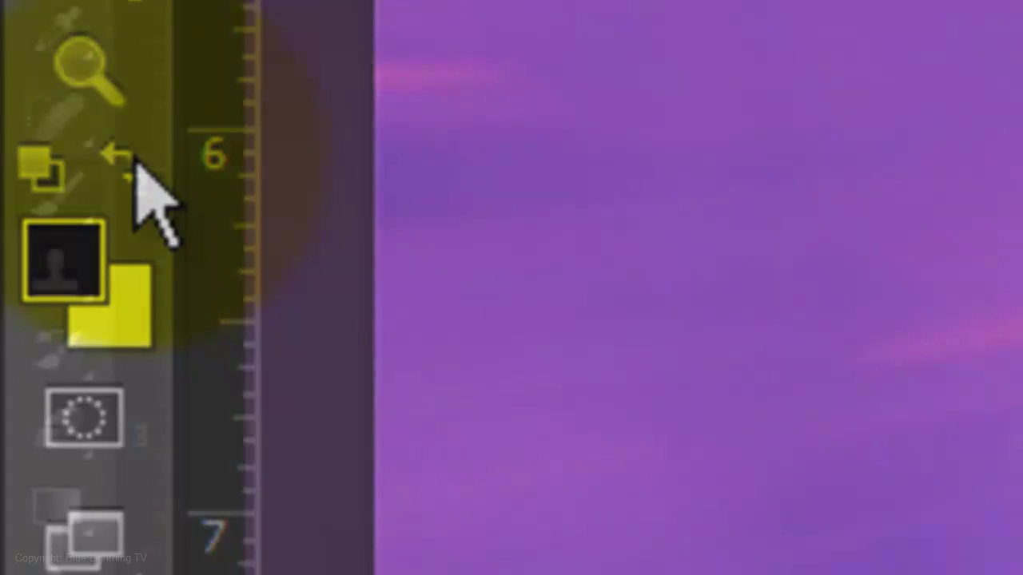
pyautogui.rightClick(57, 196)
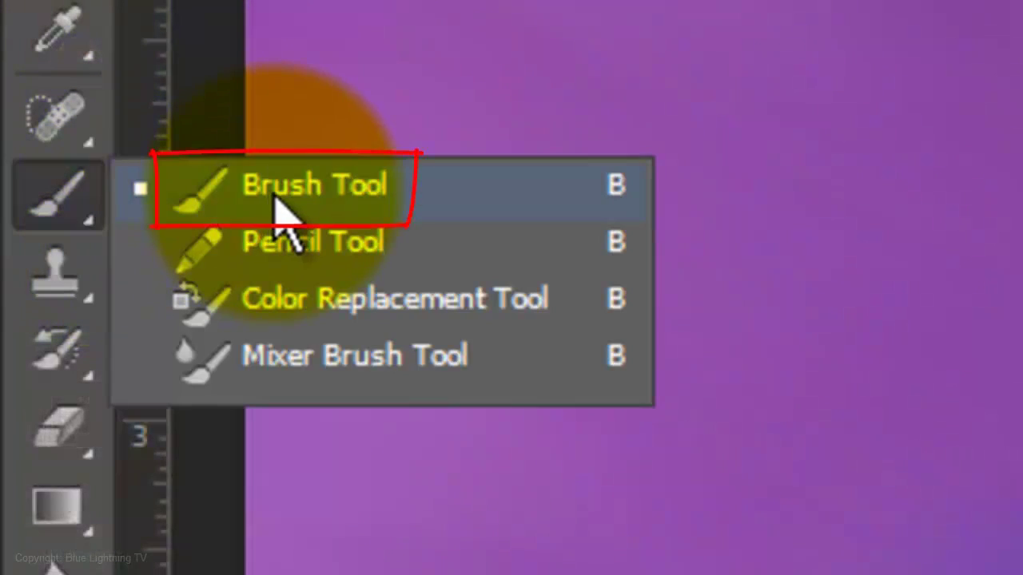
pyautogui.click(271, 199)
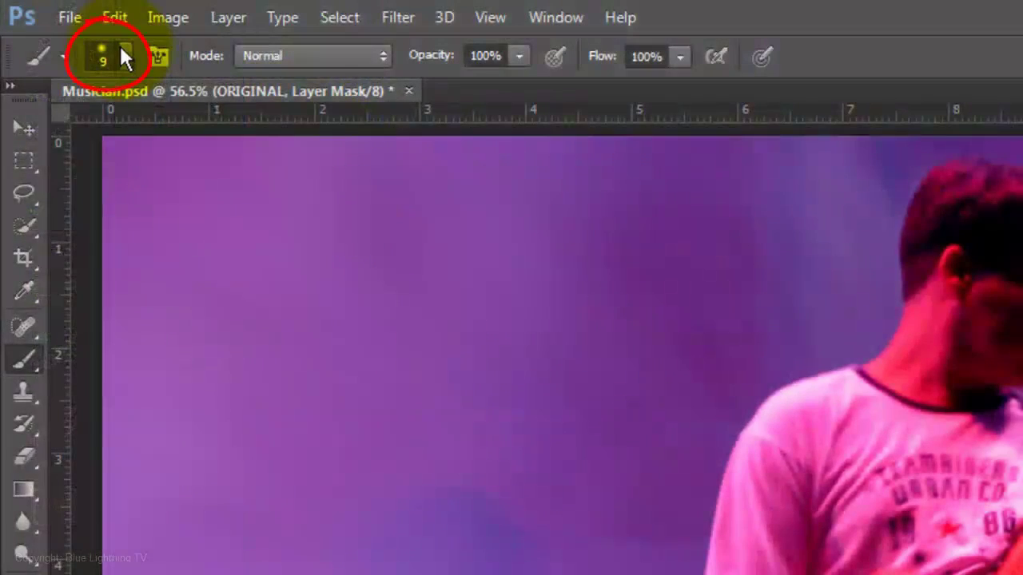
pyautogui.click(122, 52)
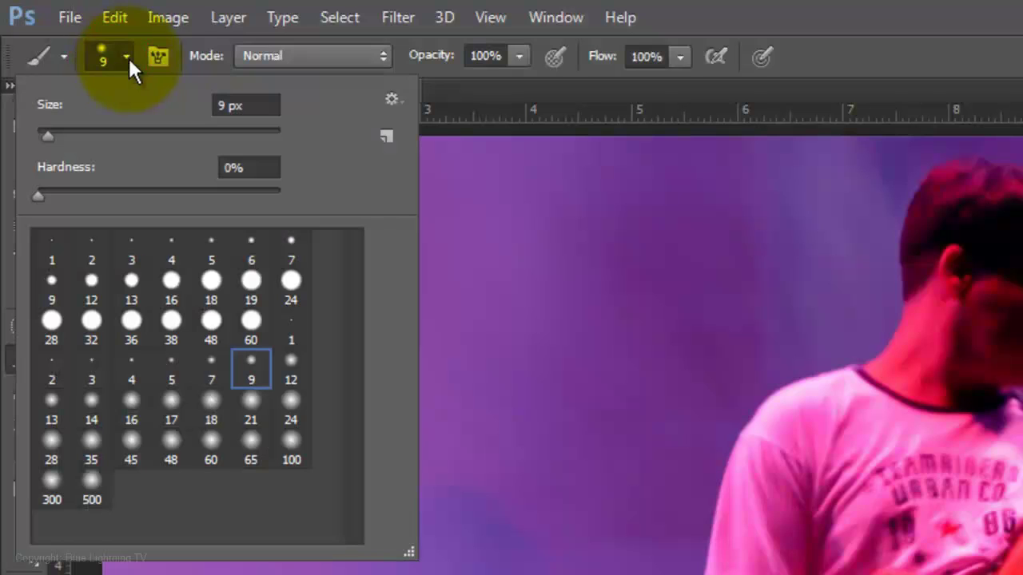
pyautogui.click(394, 100)
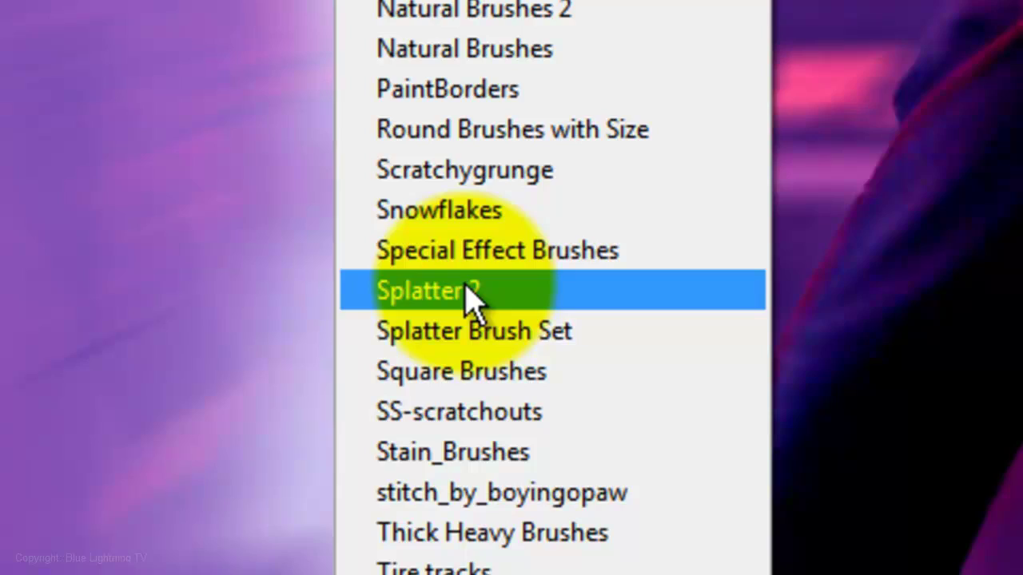
pyautogui.click(472, 295)
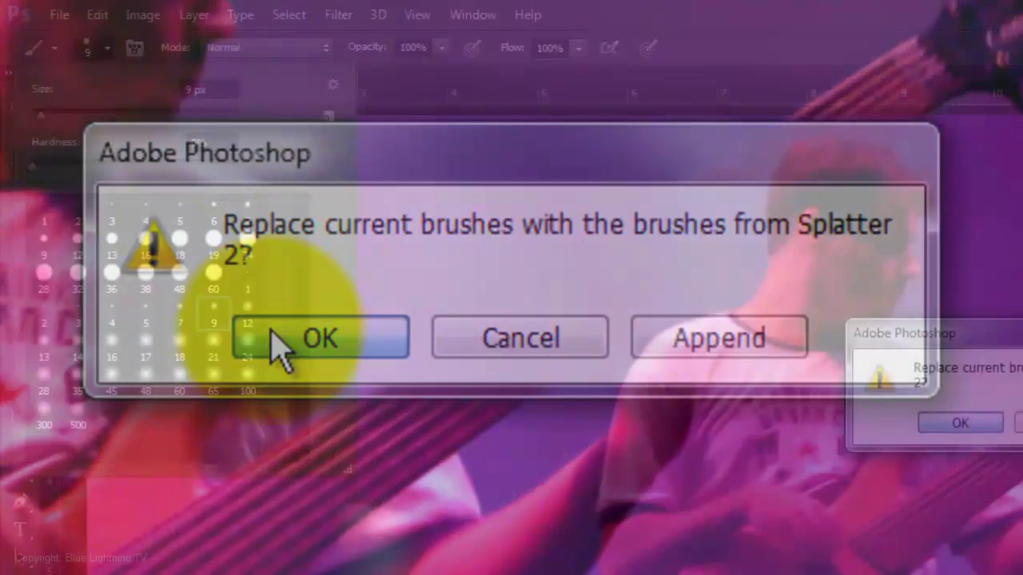
pyautogui.click(280, 342)
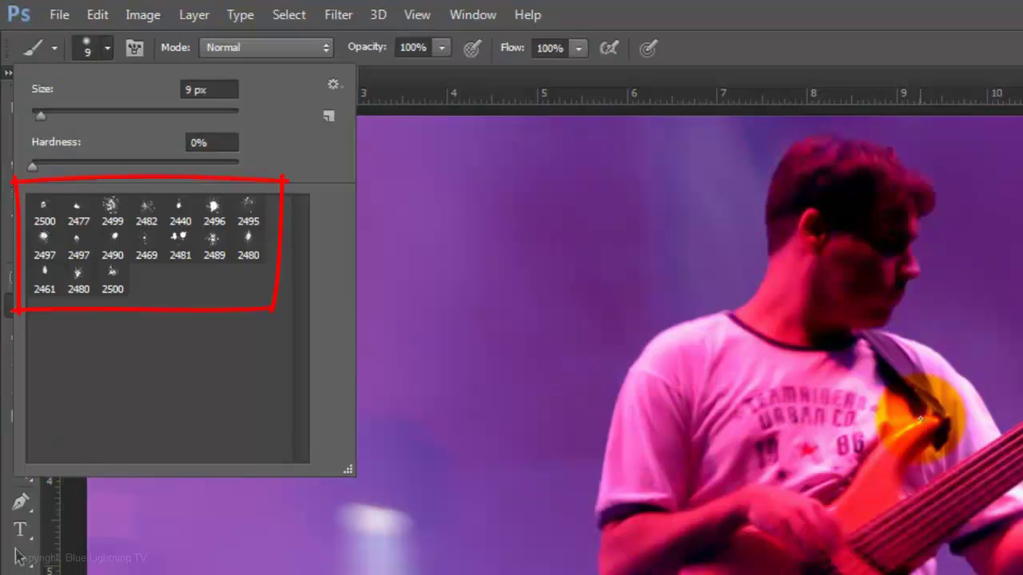
# - Display the brush presets as large thumbnails and enlarge the preset list
pyautogui.click(334, 85)
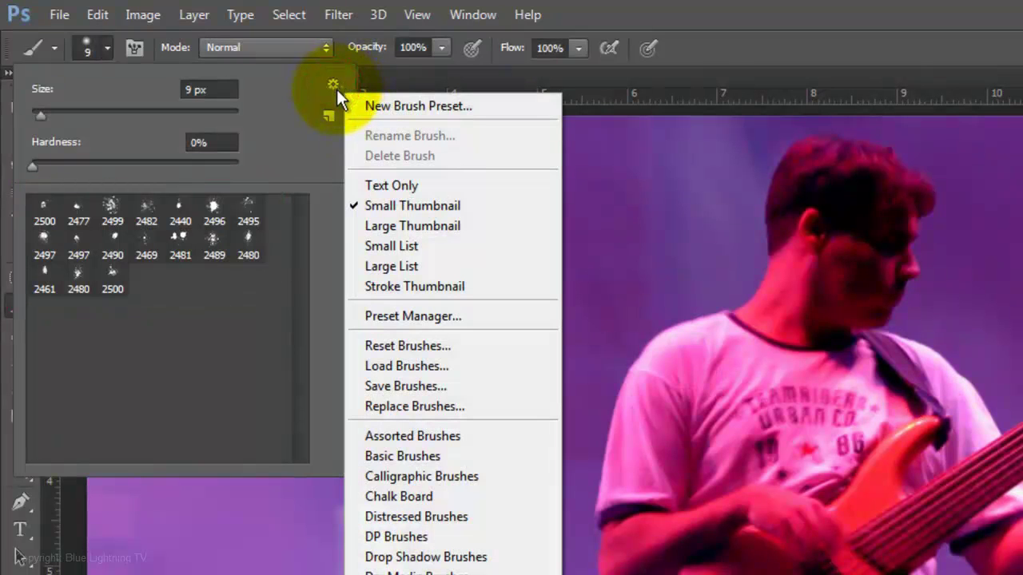
pyautogui.click(408, 226)
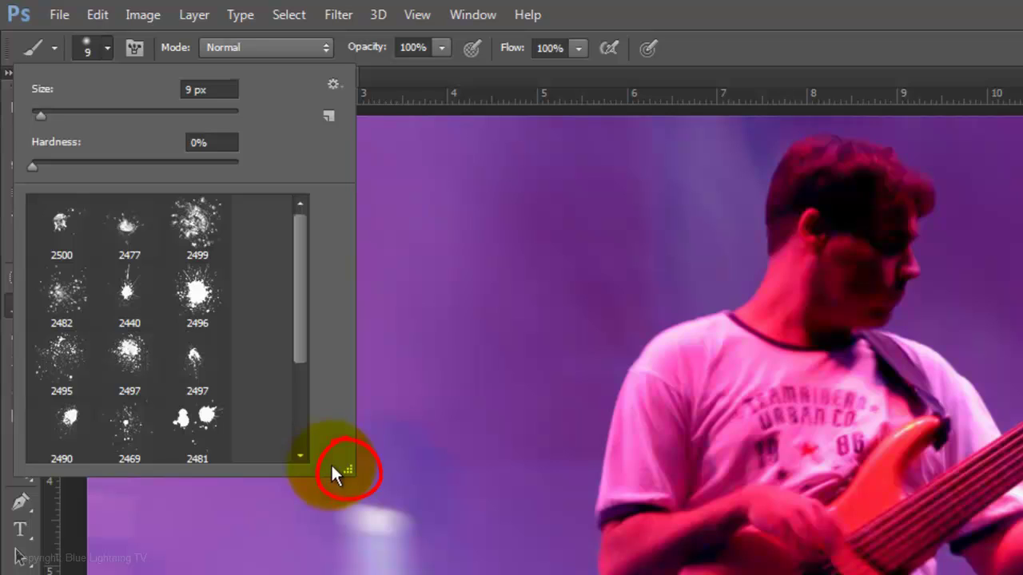
pyautogui.moveTo(334, 473); pyautogui.dragTo(339, 572)
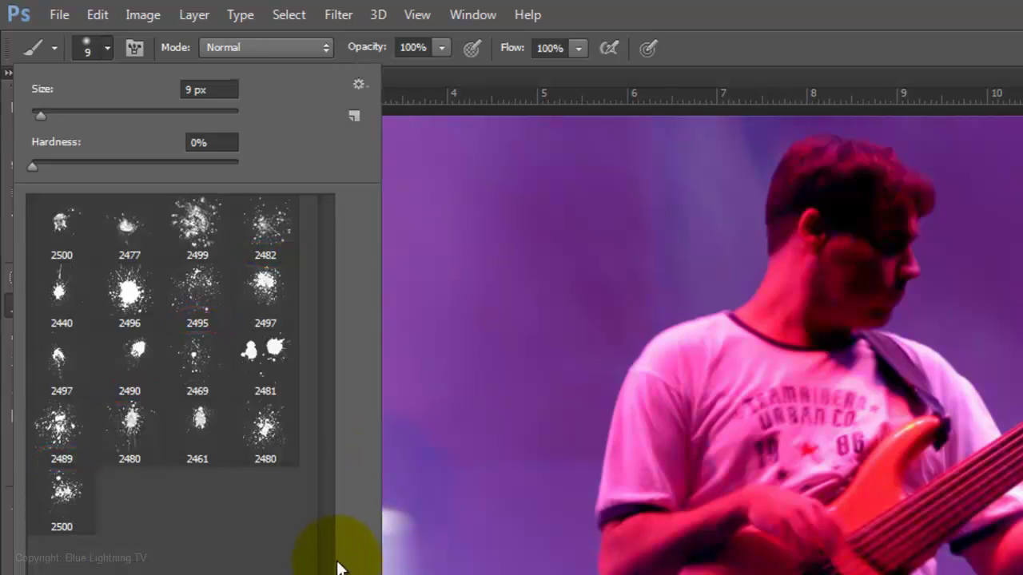
# - Paint black splatters on the ORIGINAL mask around the guitar body with brush 2469, its tip rotated and flattened
pyautogui.click(192, 361)
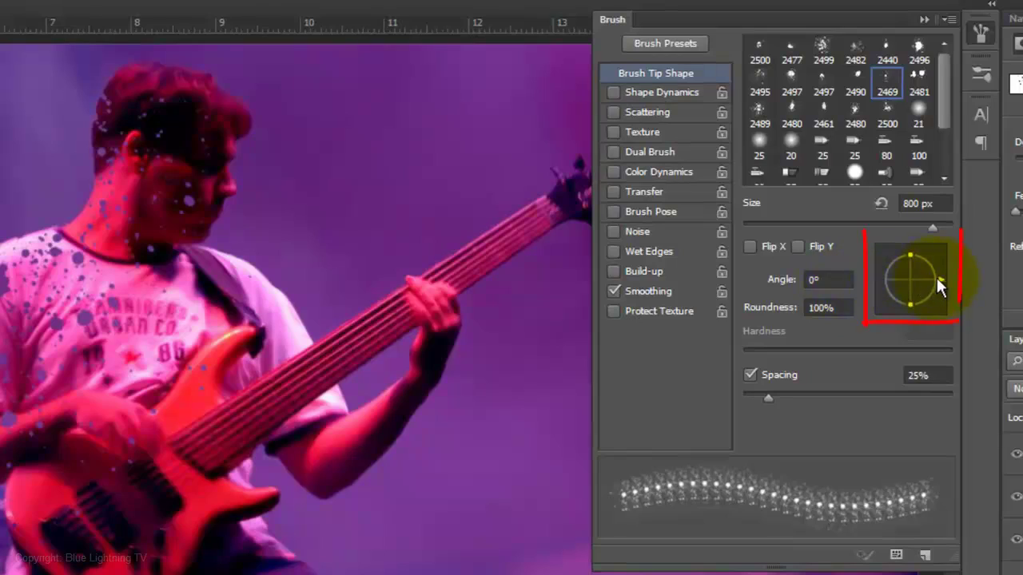
pyautogui.moveTo(937, 278)
pyautogui.mouseDown()
pyautogui.moveTo(932, 261)
pyautogui.moveTo(902, 271)
pyautogui.mouseUp()
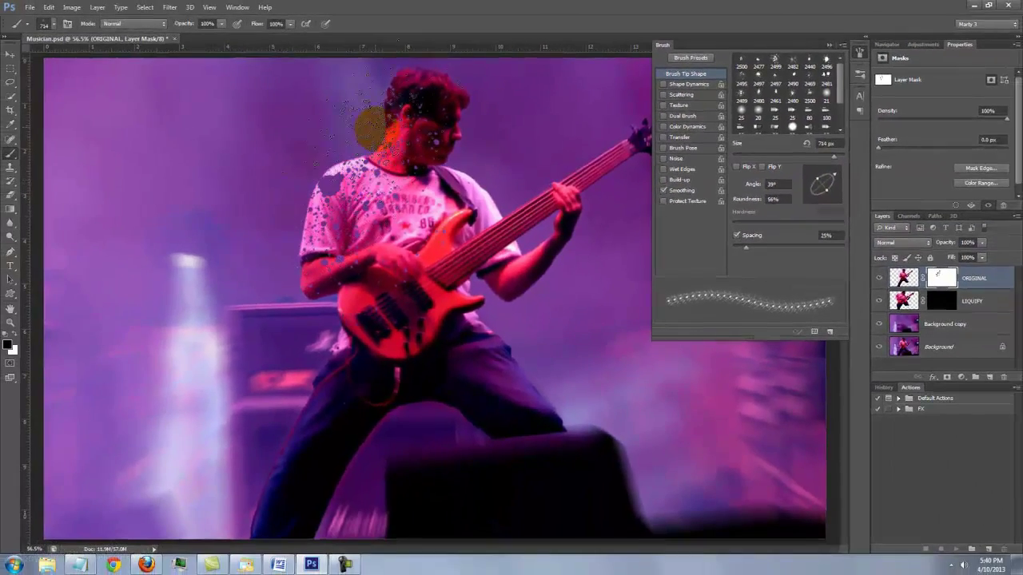
pyautogui.moveTo(831, 173); pyautogui.dragTo(787, 171)
pyautogui.moveTo(344, 291)
pyautogui.mouseDown()
pyautogui.moveTo(331, 302)
pyautogui.moveTo(415, 355)
pyautogui.mouseUp()
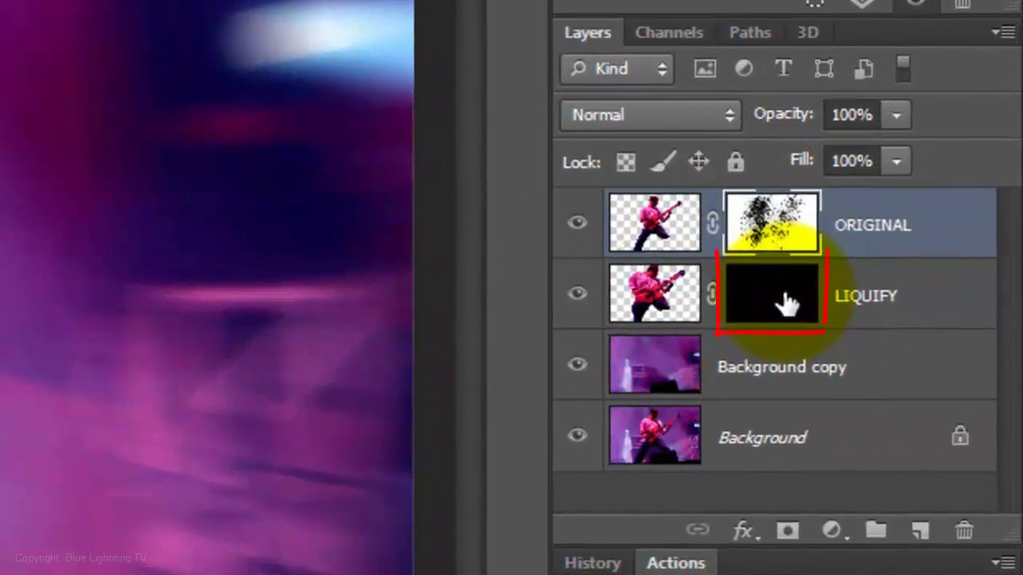
# - Target the LIQUIFY layer mask to paint white splatters around the guitarist's head, shirt and legs
pyautogui.click(789, 300)
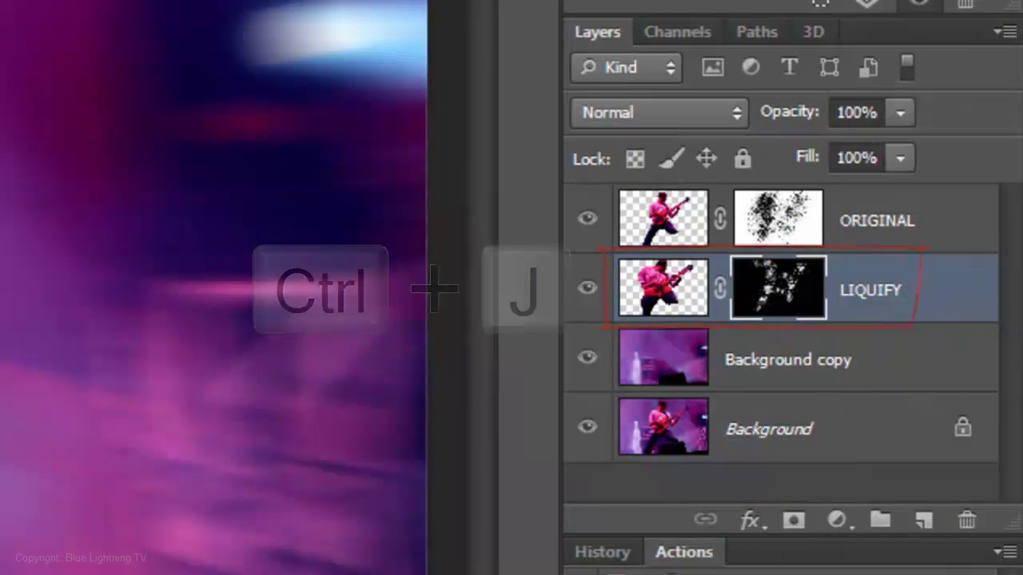
# - Duplicate LIQUIFY with Ctrl+J, then give the original LIQUIFY layer a Zoom Radial Blur of 20
pyautogui.hotkey('ctrl', 'j')
pyautogui.click(661, 352)
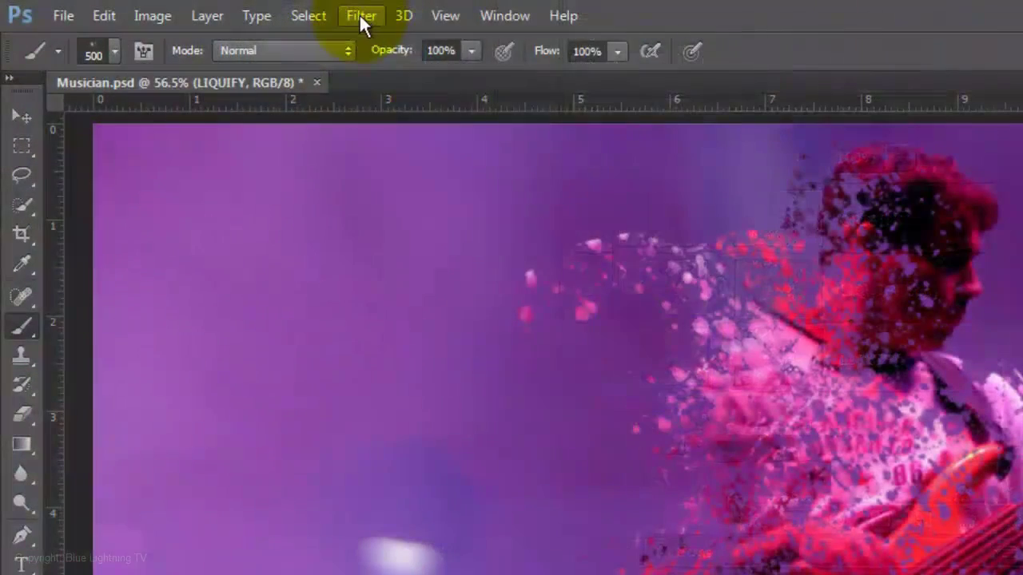
pyautogui.click(359, 22)
pyautogui.moveTo(388, 245)
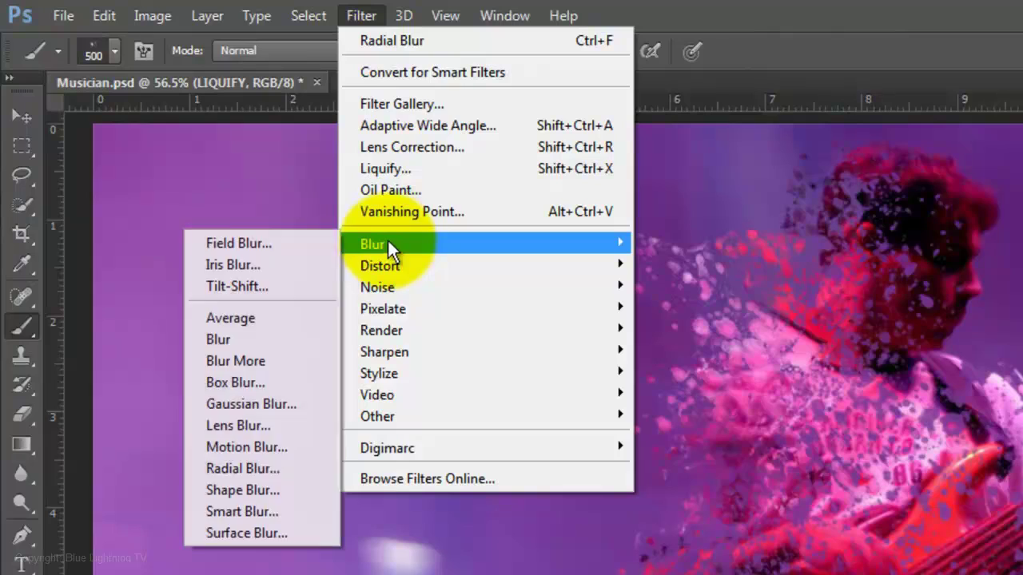
pyautogui.click(251, 468)
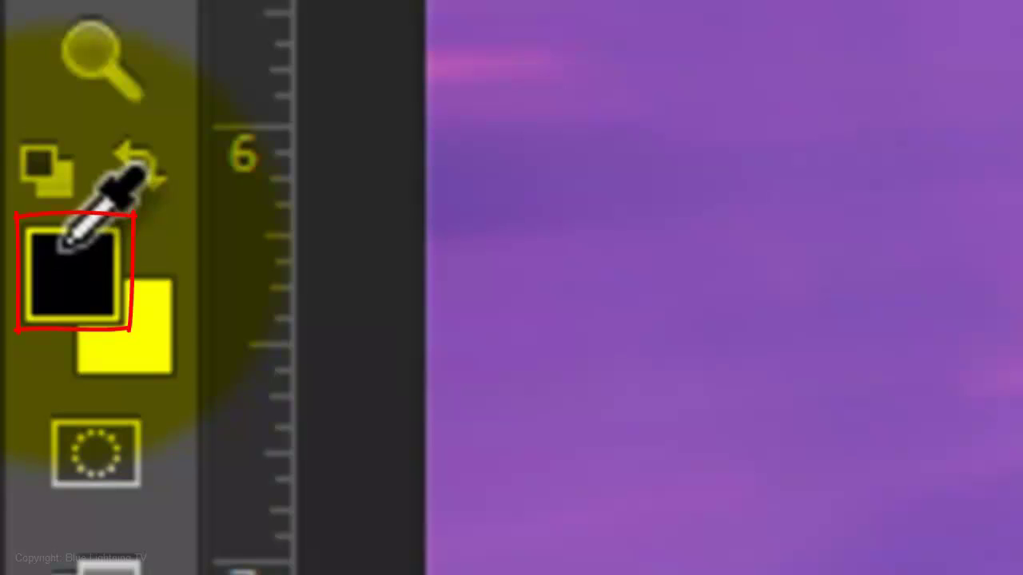
# - Sample the red #f12353 from the guitar splash as the foreground colour
pyautogui.click(64, 248)
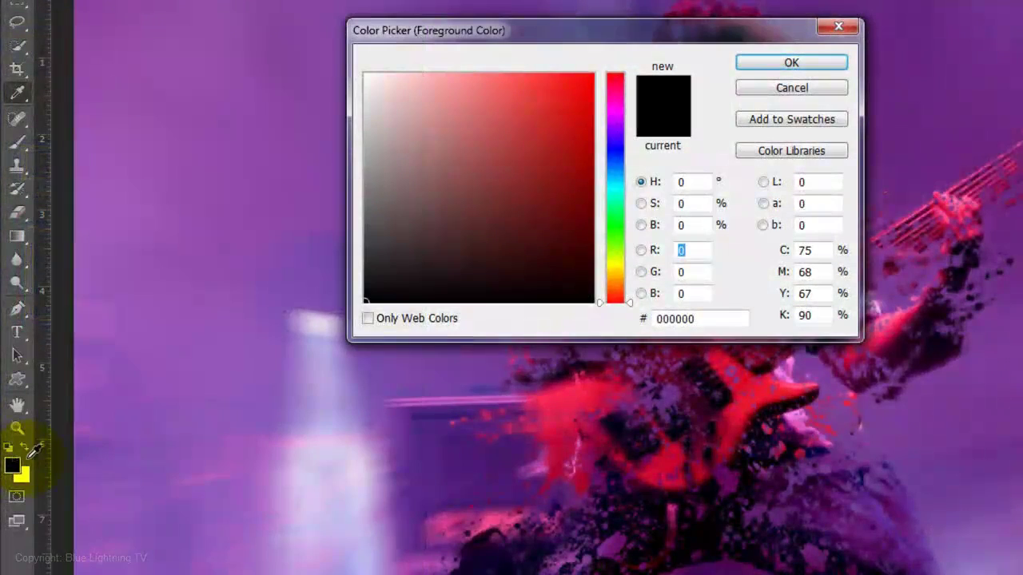
pyautogui.click(567, 392)
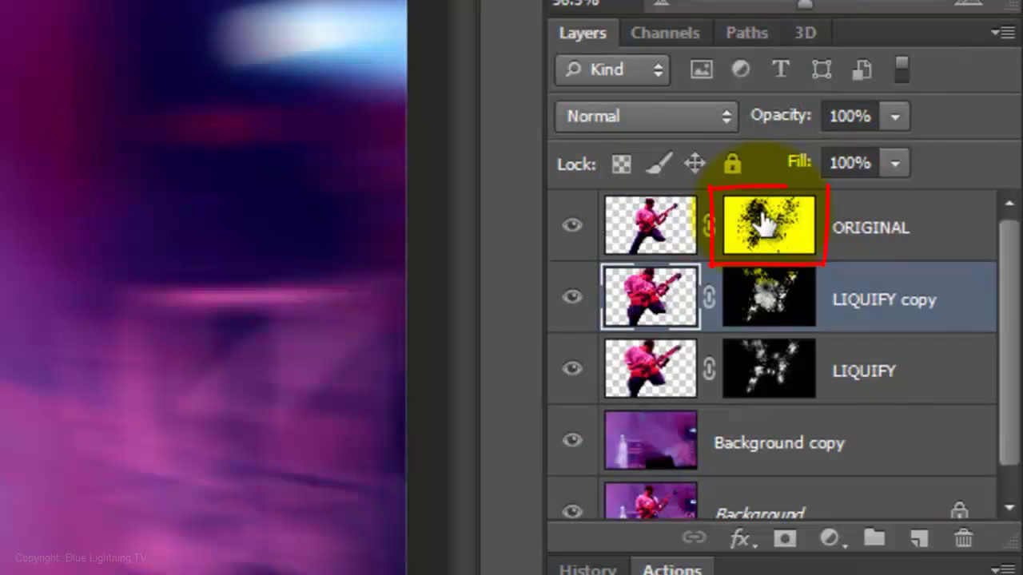
# - Target the ORIGINAL layer's mask and switch the foreground colour to black
pyautogui.click(765, 225)
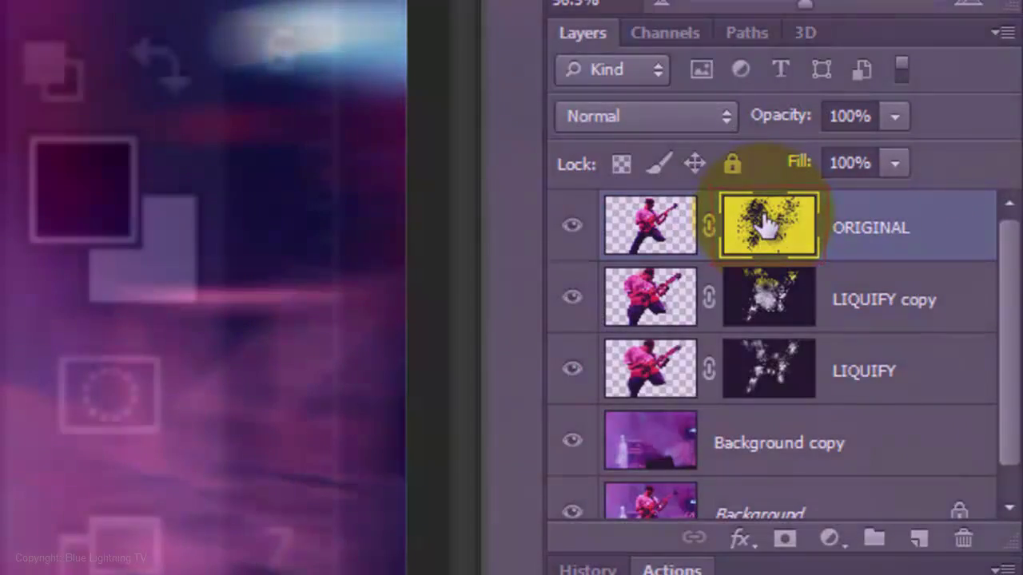